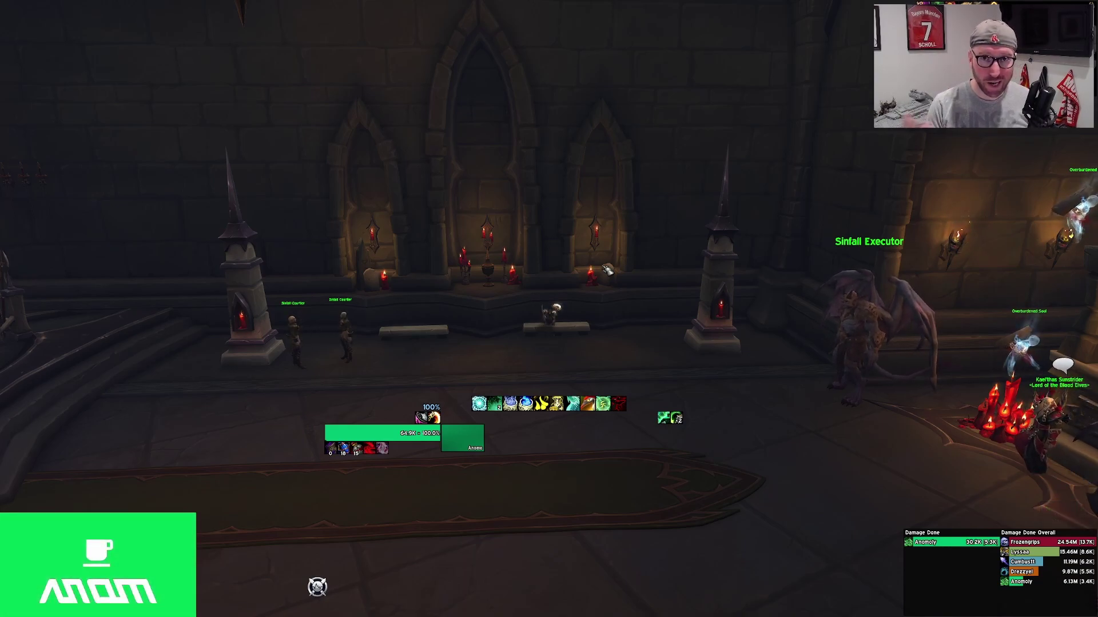
- Generate the character's SimulationCraft export string in the game and switch to QE Live in the browser
key("1")
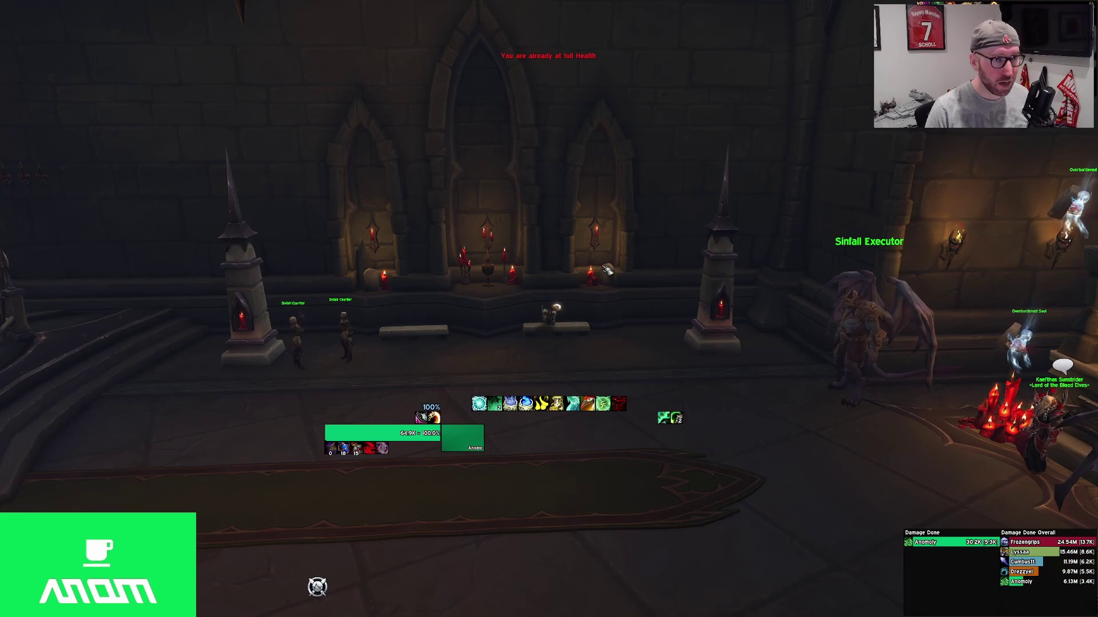
key("Return")
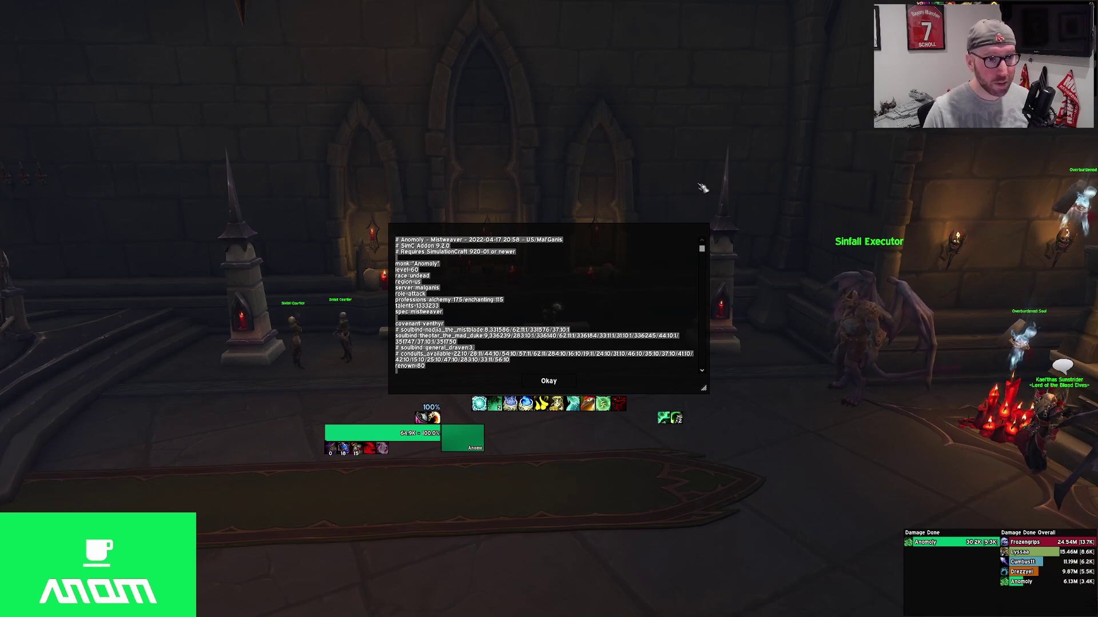
key("alt+Tab")
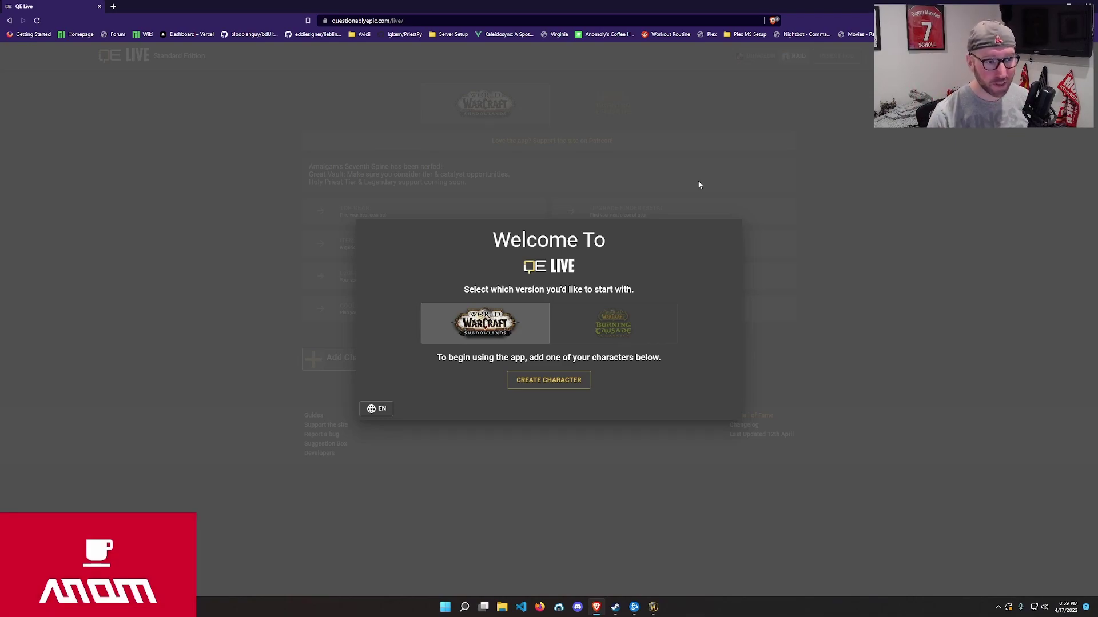
- Start a new QE Live character named Anomoly in region US on server Mal'Ganis
left_click(548, 380)
left_click(531, 280)
type("Anomoly")
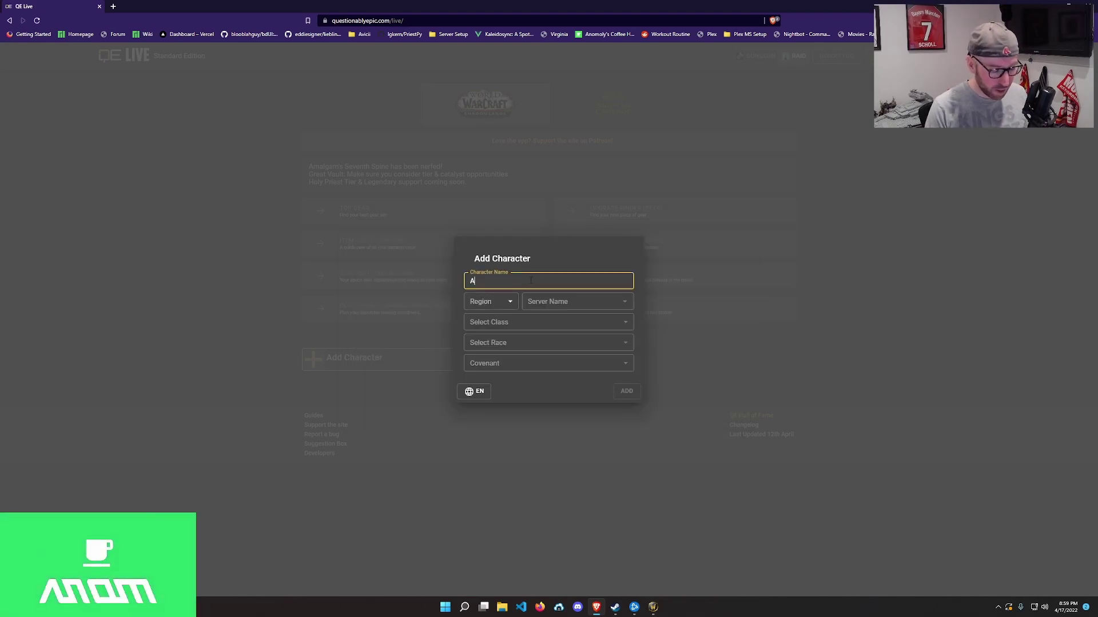
left_click(491, 303)
left_click(485, 343)
left_click(555, 304)
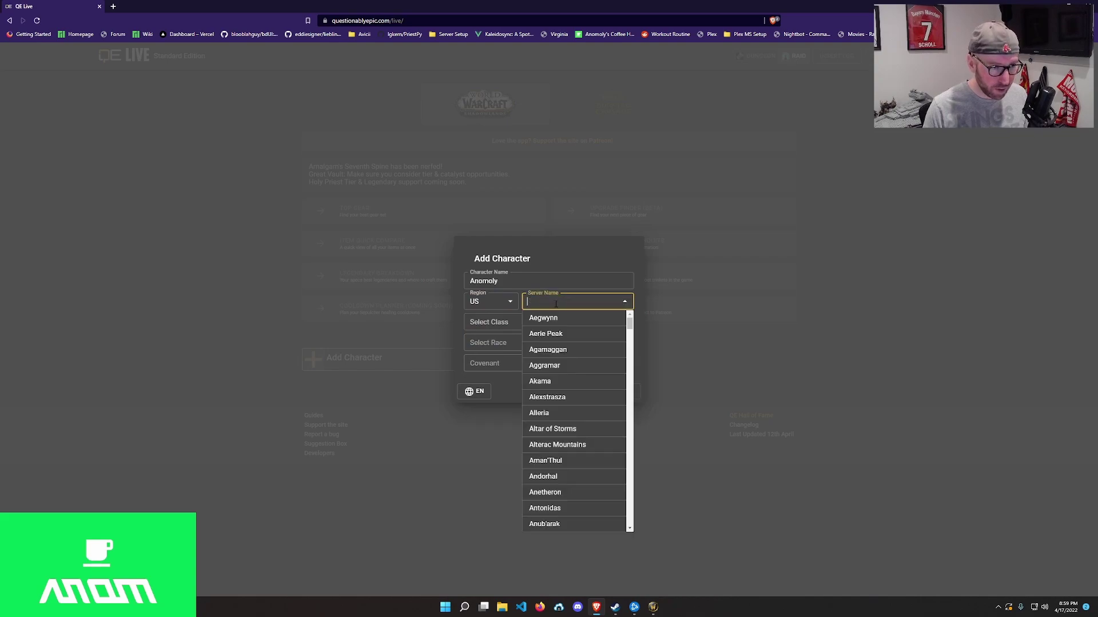
type("mal")
left_click(554, 317)
- Set the class to Mistweaver Monk, the race to Undead and the covenant to Venthyr, and add the character
left_click(544, 322)
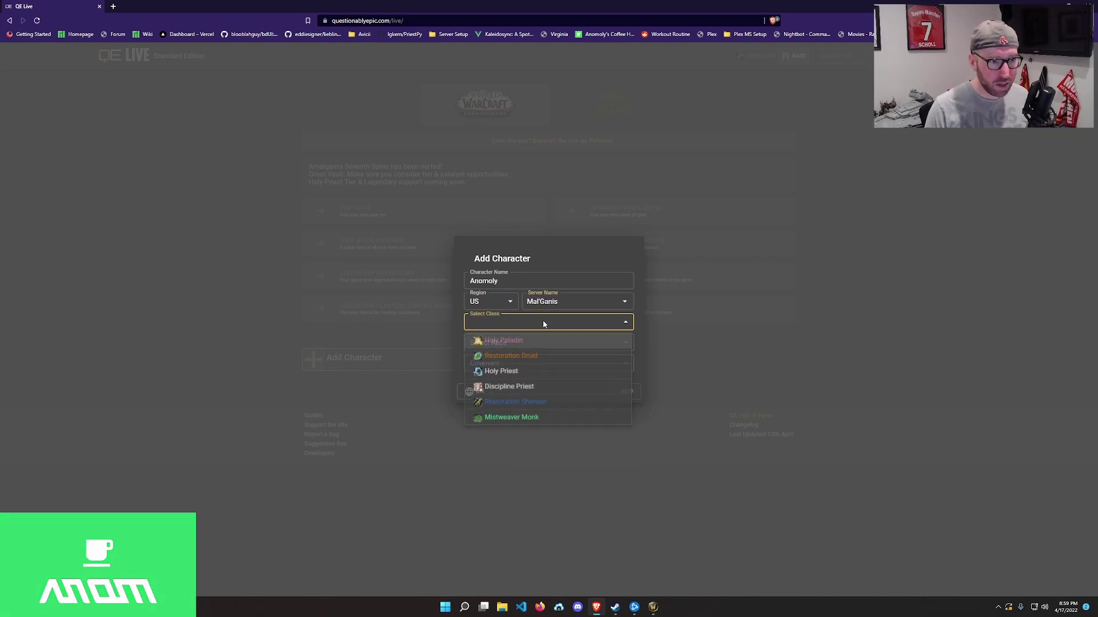
left_click(514, 420)
left_click(513, 350)
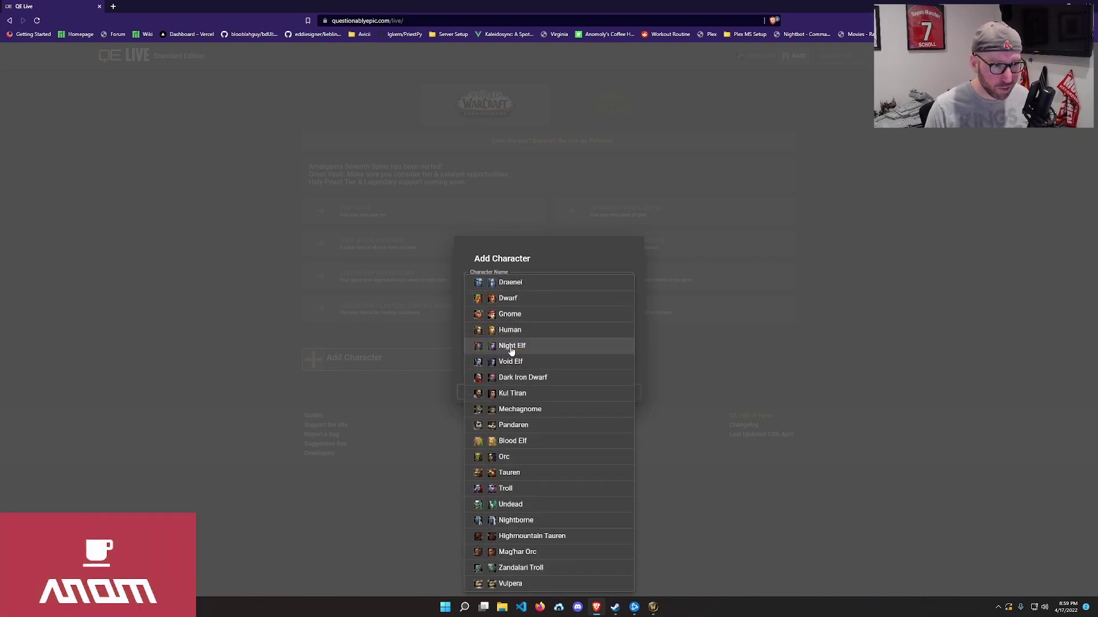
left_click(530, 503)
left_click(526, 364)
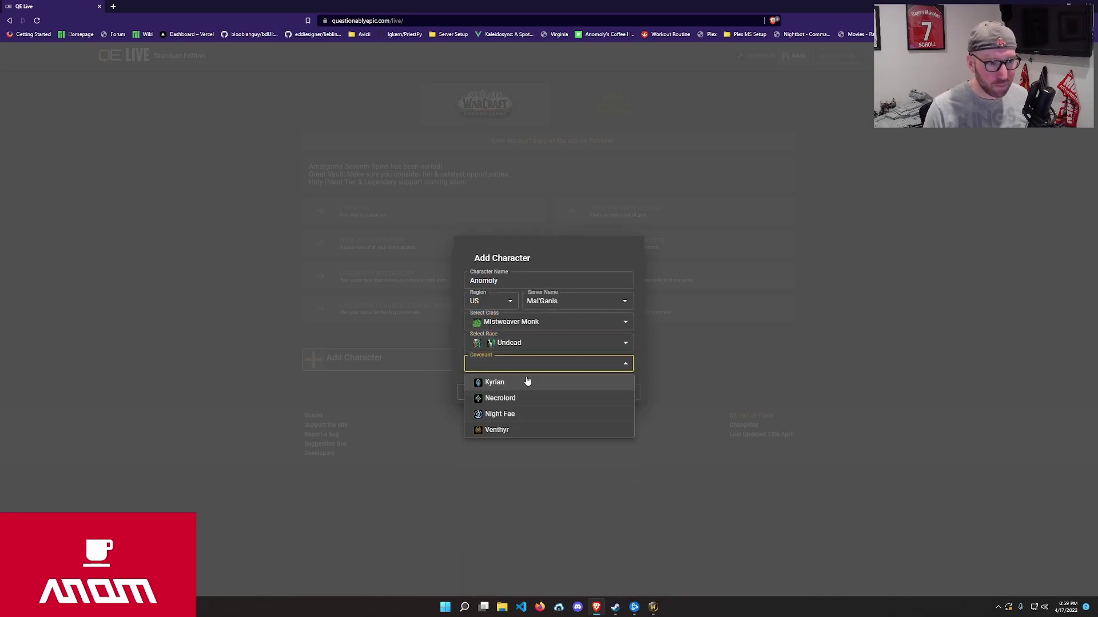
left_click(530, 429)
left_click(626, 392)
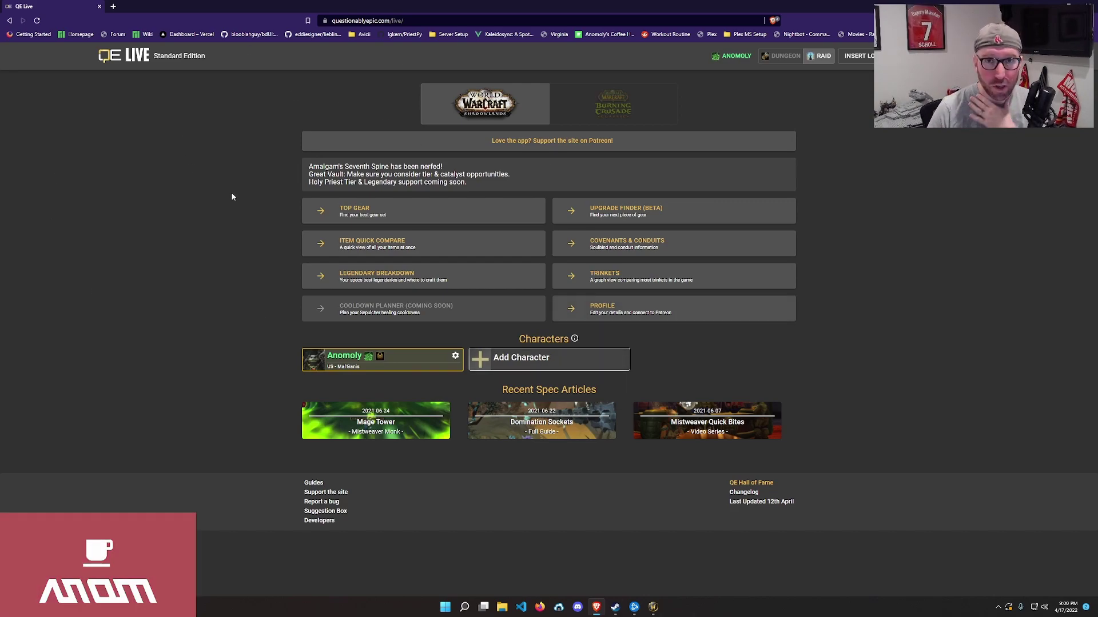
- Open the Top Gear module and import the character's gear from the copied SimC string
left_click(421, 222)
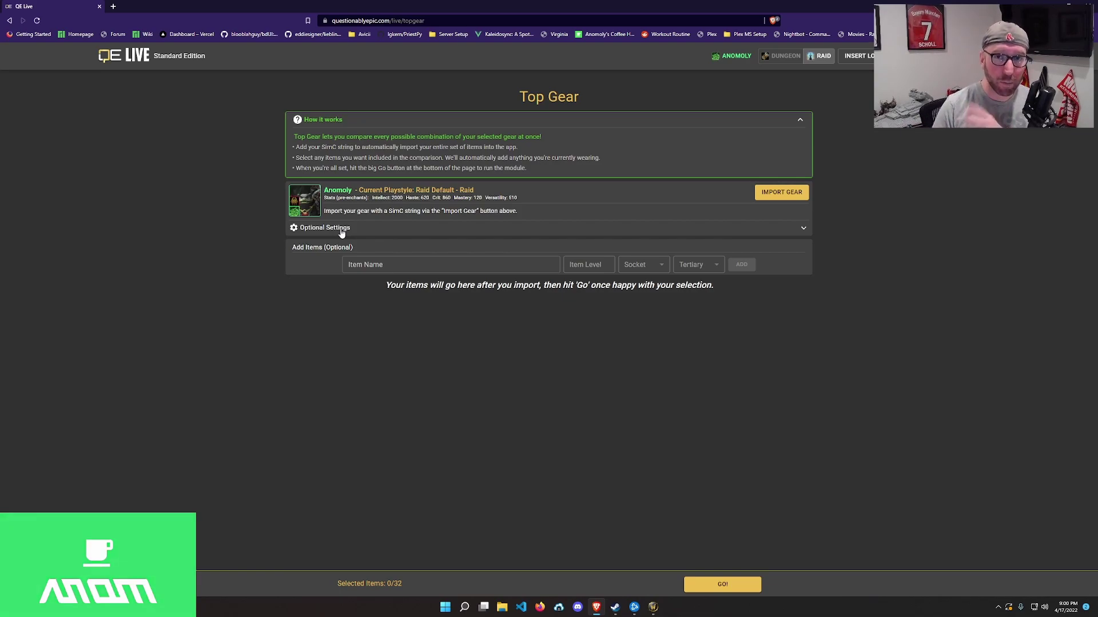
left_click(791, 193)
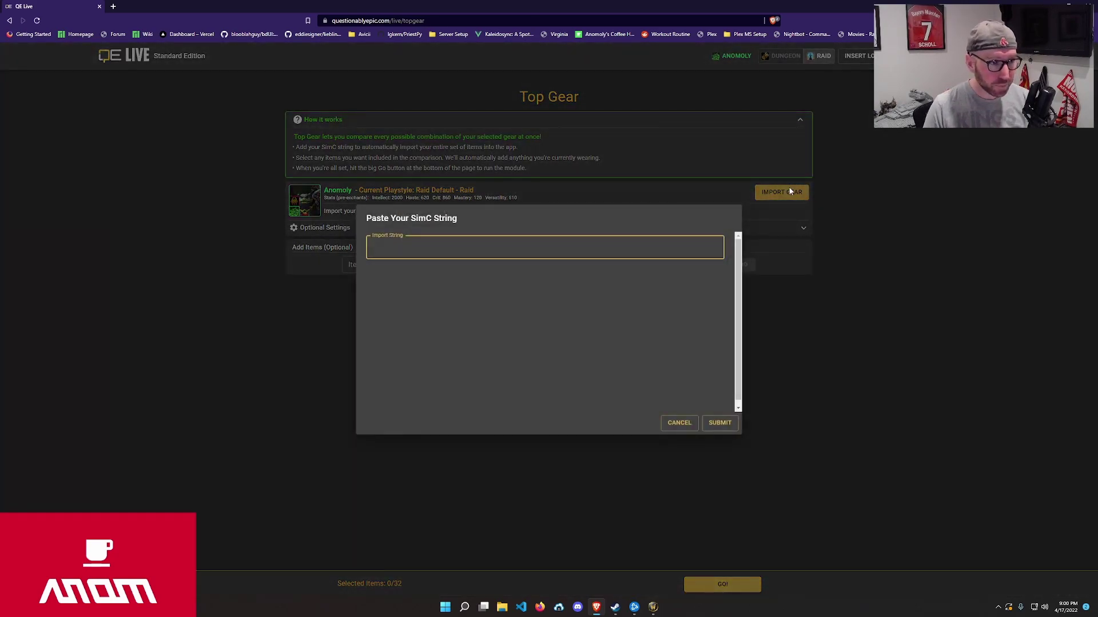
key("ctrl+v")
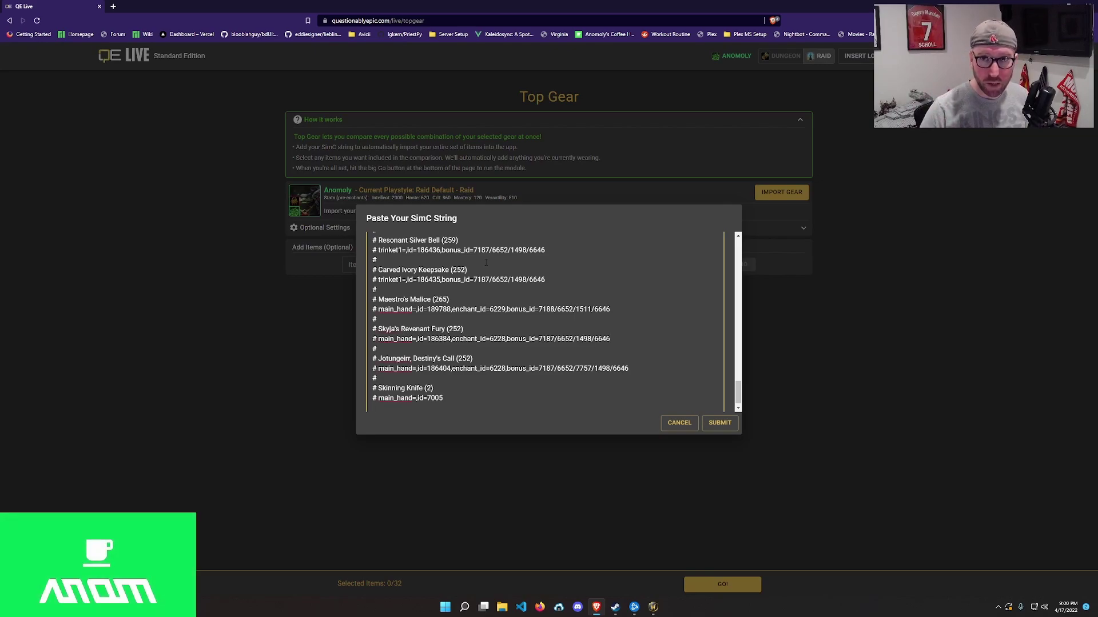
left_click(721, 424)
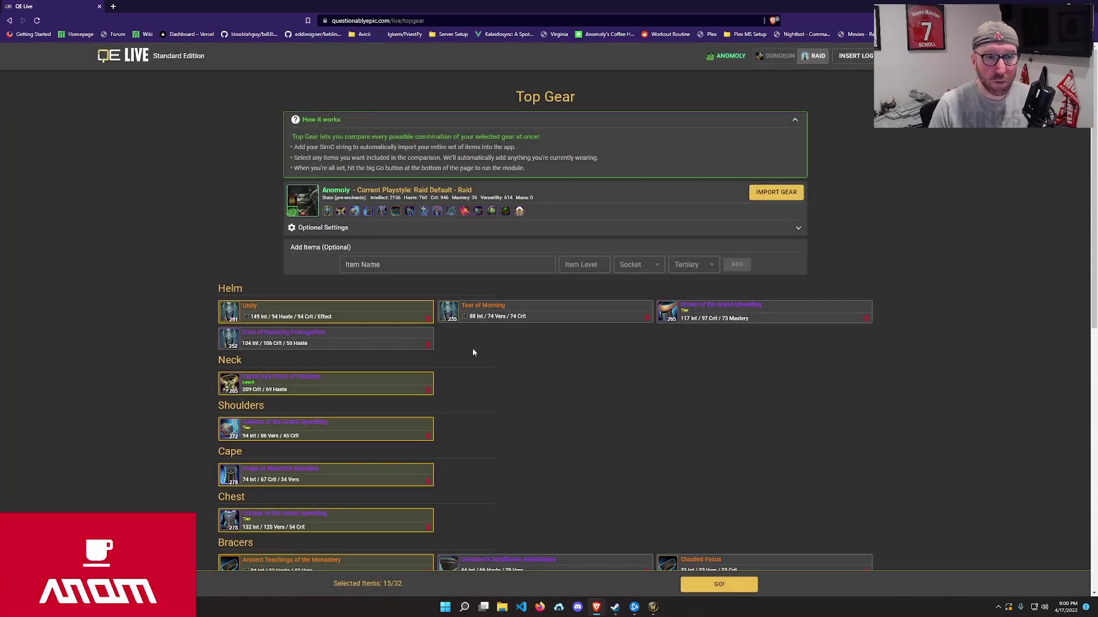
- Set the Top Gear playstyle to Sinister Teachings in the optional settings
left_click(306, 228)
left_click(371, 248)
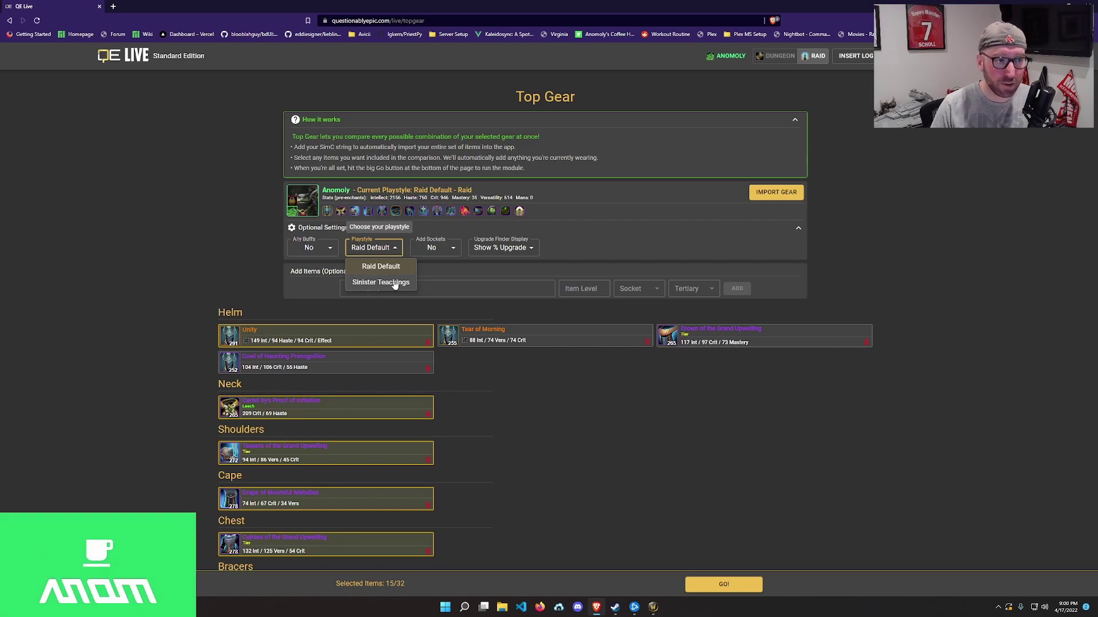
left_click(382, 283)
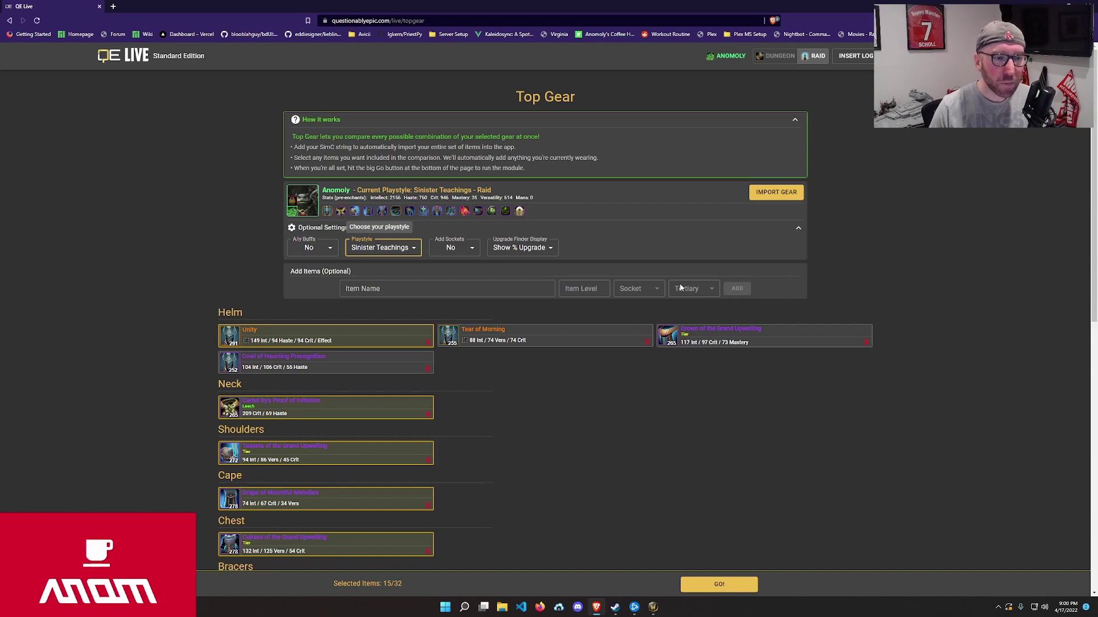
left_click(403, 290)
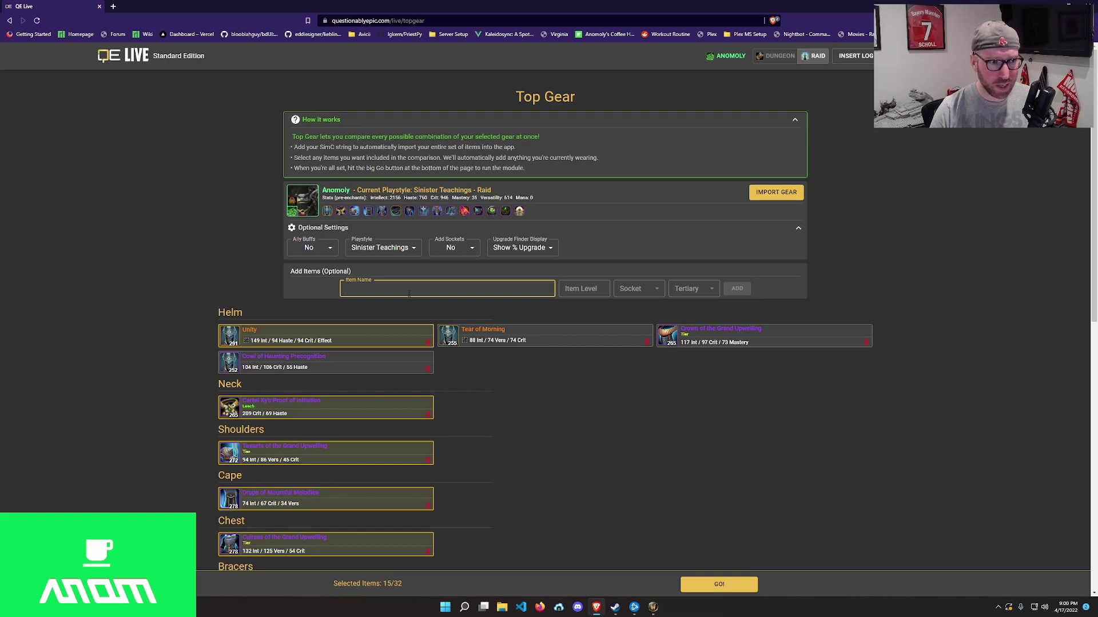
- Include the rings Signet of Collapsing Stars and Modified Defense Grid in the gear comparison
scroll(709, 341, "down", 3)
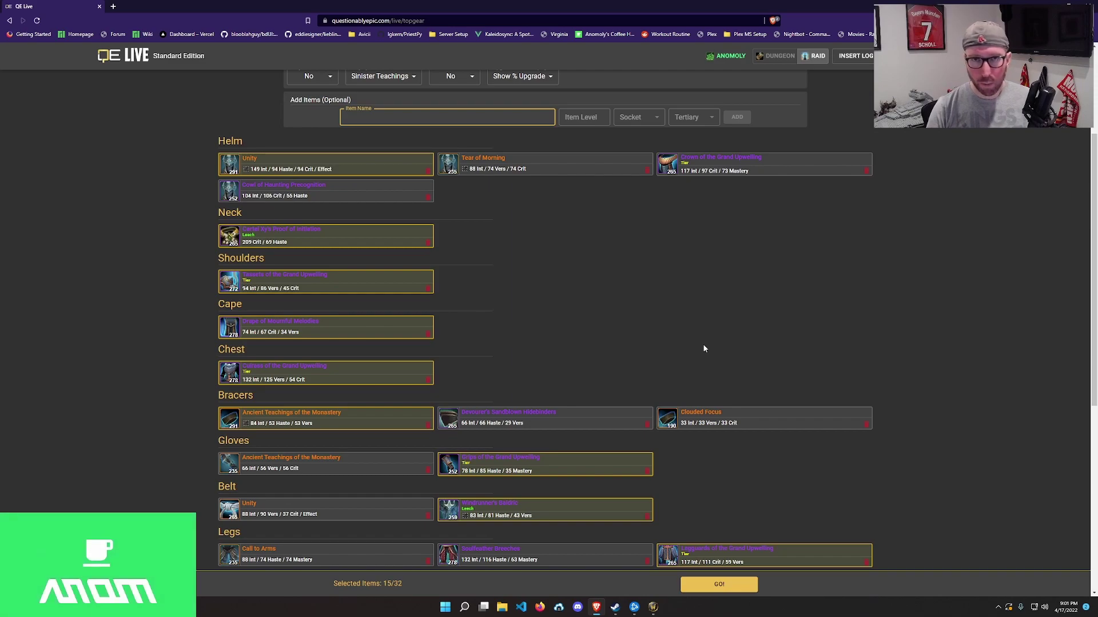
scroll(703, 348, "down", 3)
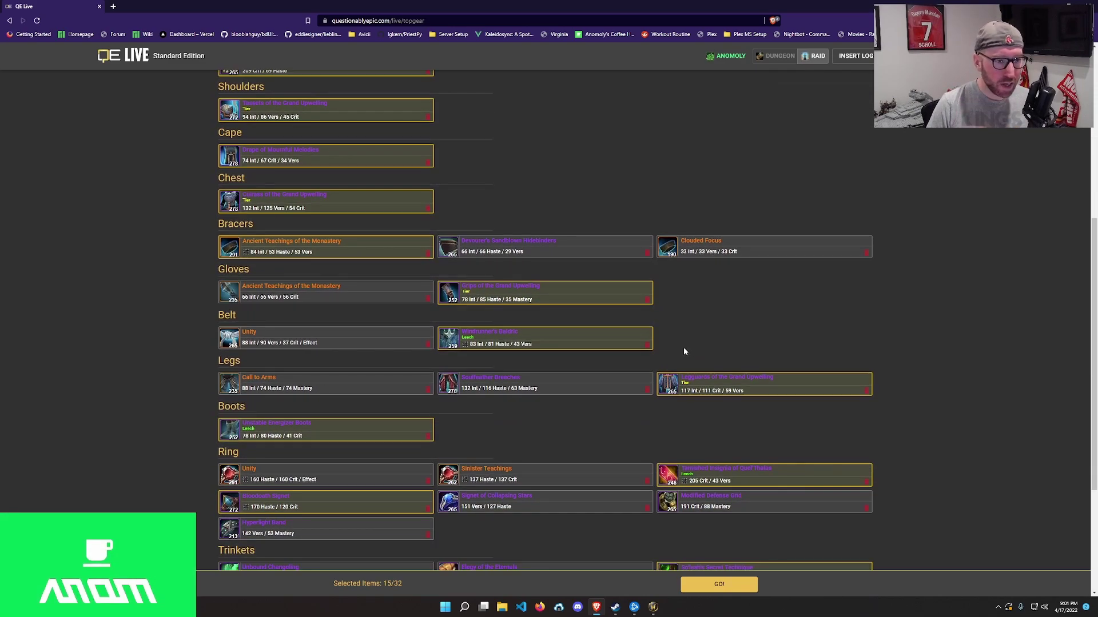
scroll(684, 351, "down", 3)
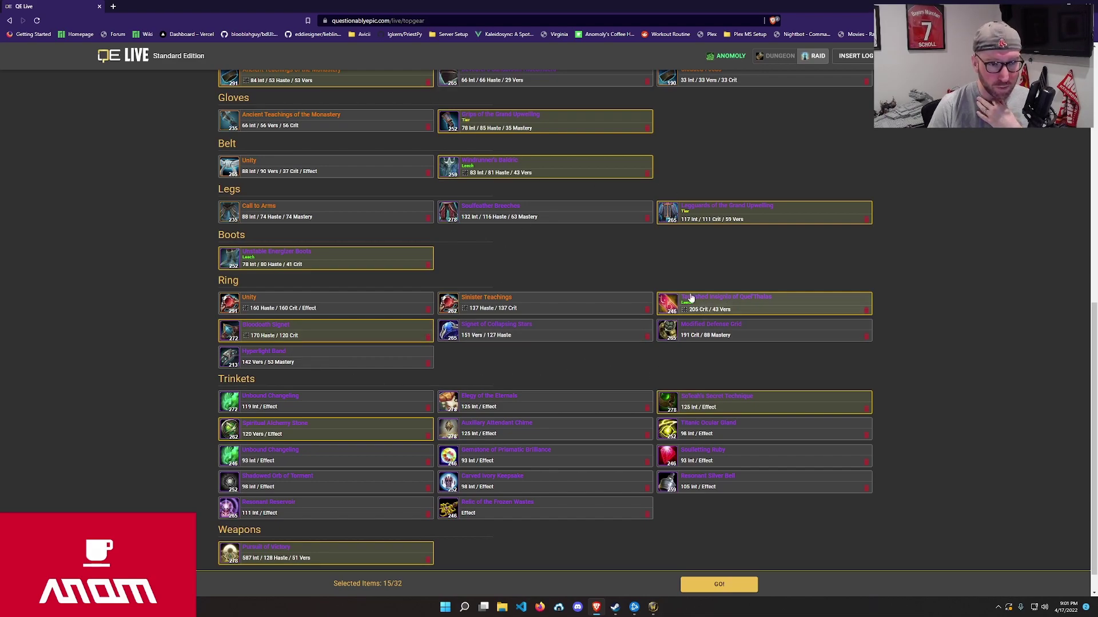
left_click(486, 337)
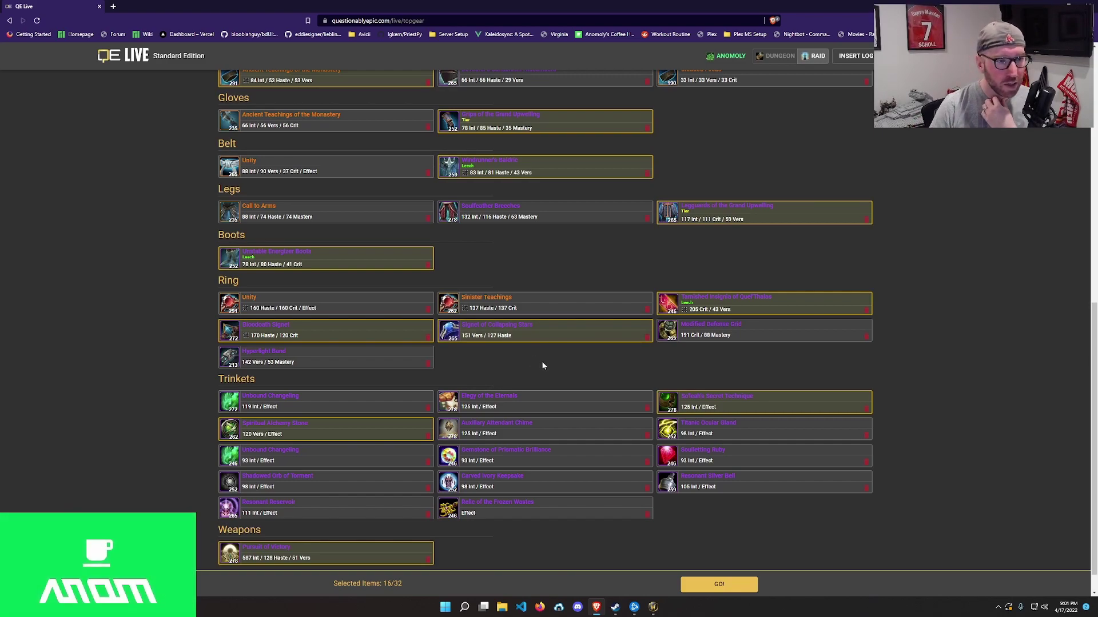
left_click(735, 339)
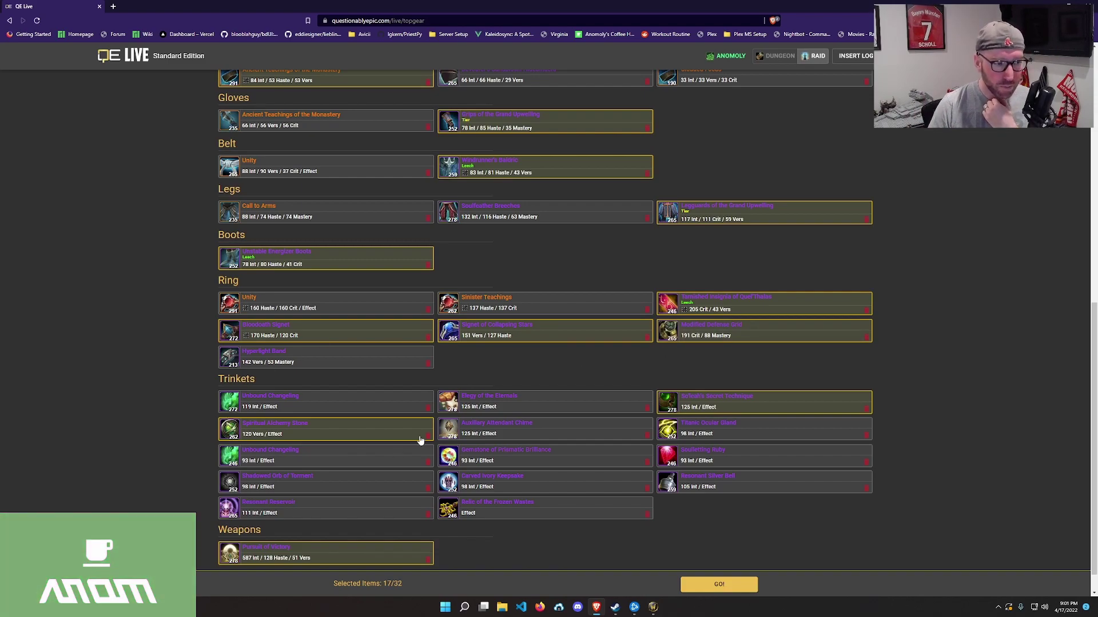
- Include the trinkets Unbound Changeling (272), Elegy of the Eternals and Auxiliary Attendant Chime, and run the Top Gear comparison
left_click(311, 404)
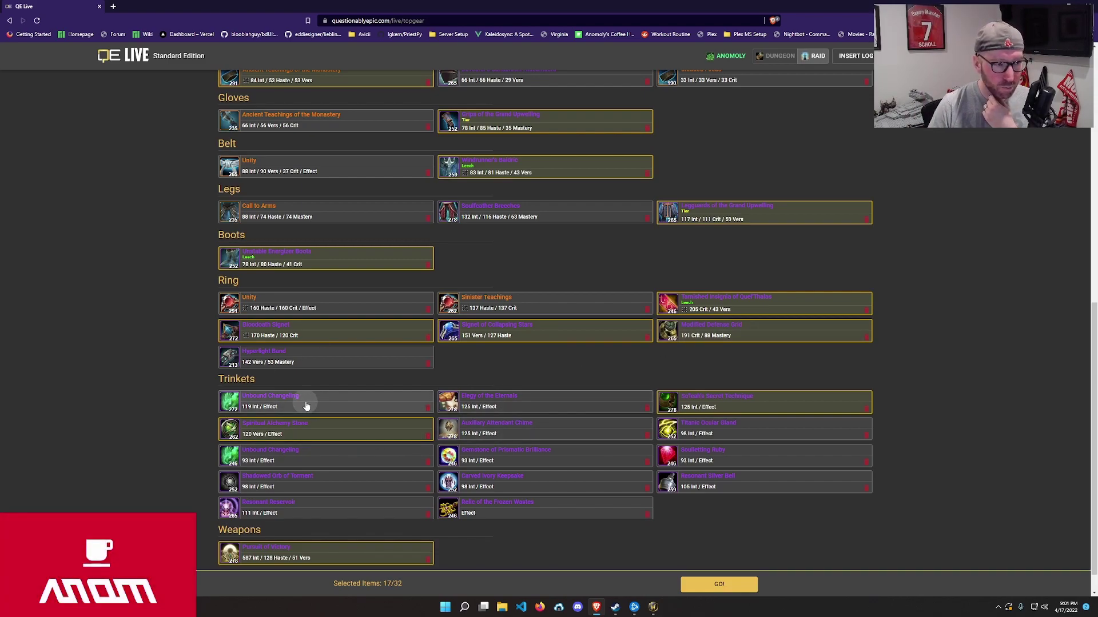
left_click(495, 415)
left_click(496, 422)
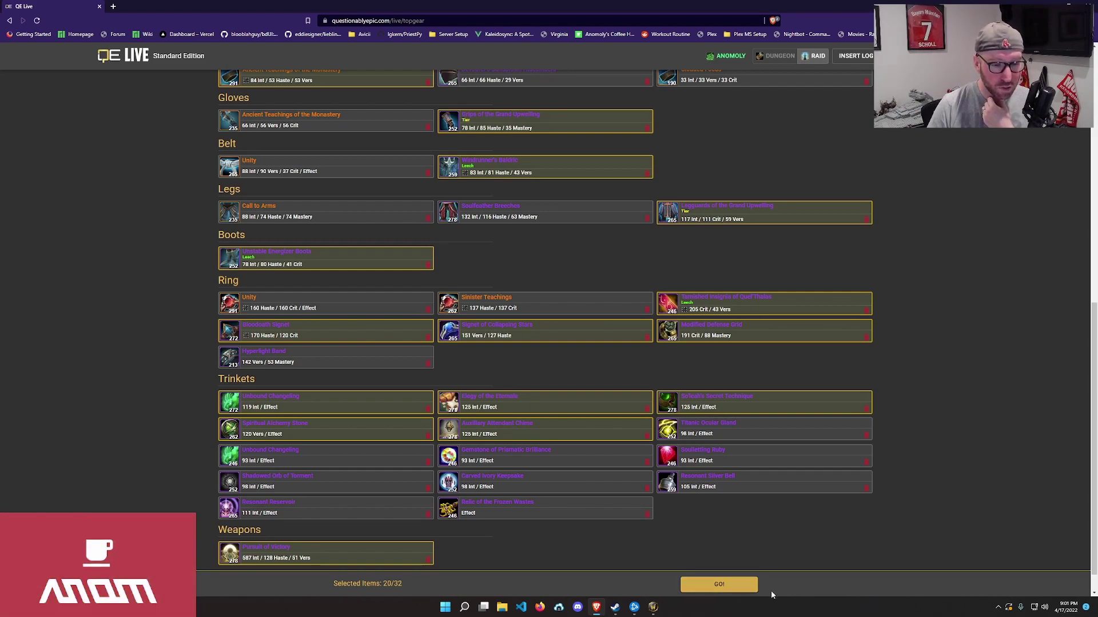
left_click(720, 586)
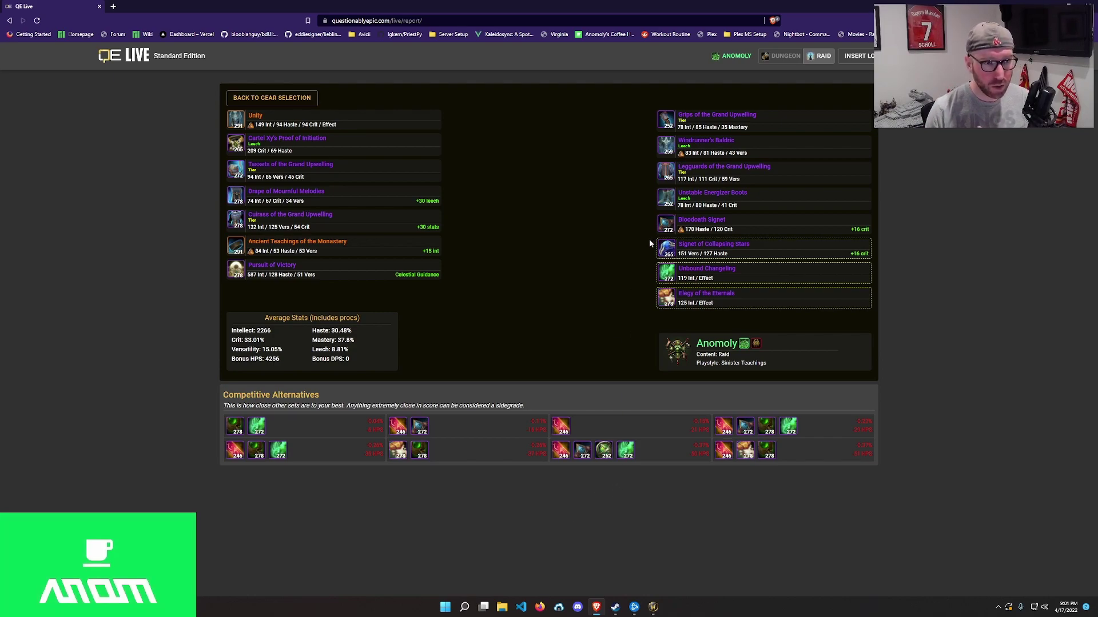
- Switch back to World of Warcraft, dismiss the export window and open the bags and the character sheet
mouse_move(658, 248)
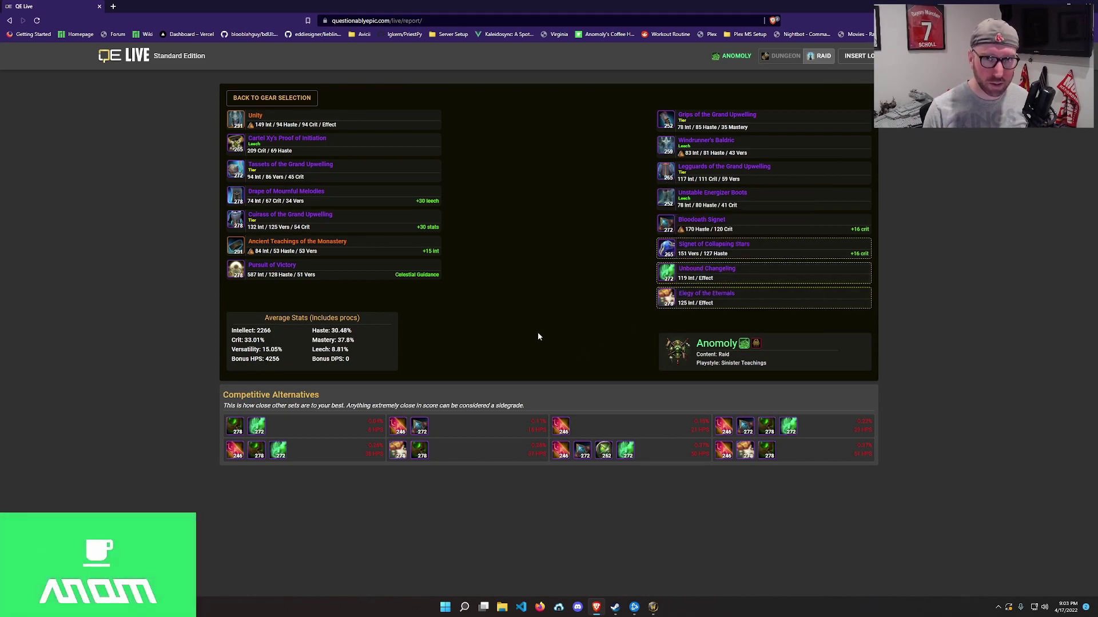
key("super+Tab")
key("Escape")
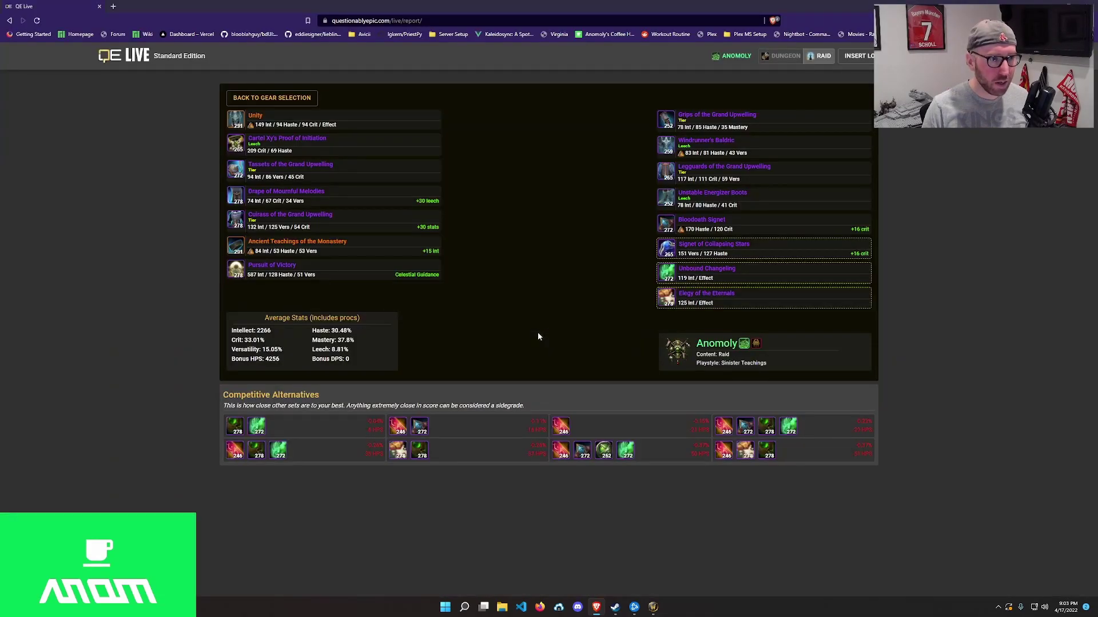
key("alt+Tab")
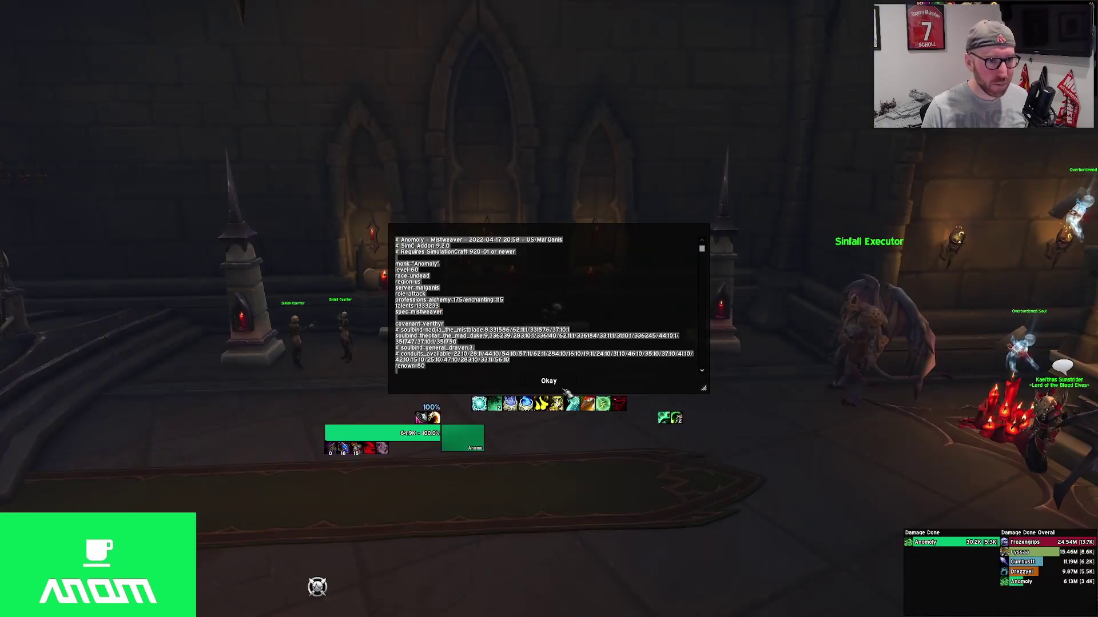
key("Escape")
key("b")
key("c")
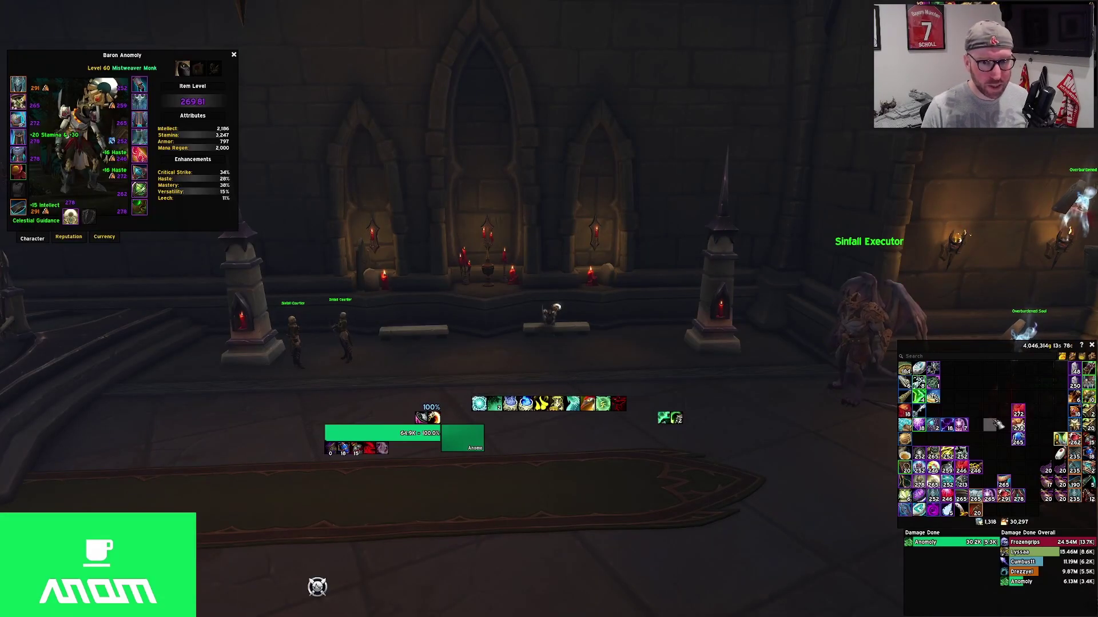
- Equip the recommended Unbound Changeling and Elegy of the Eternals trinkets and replace Tarnished Insignia of Quel'Thalas with Signet of Collapsing Stars
right_click(1024, 427)
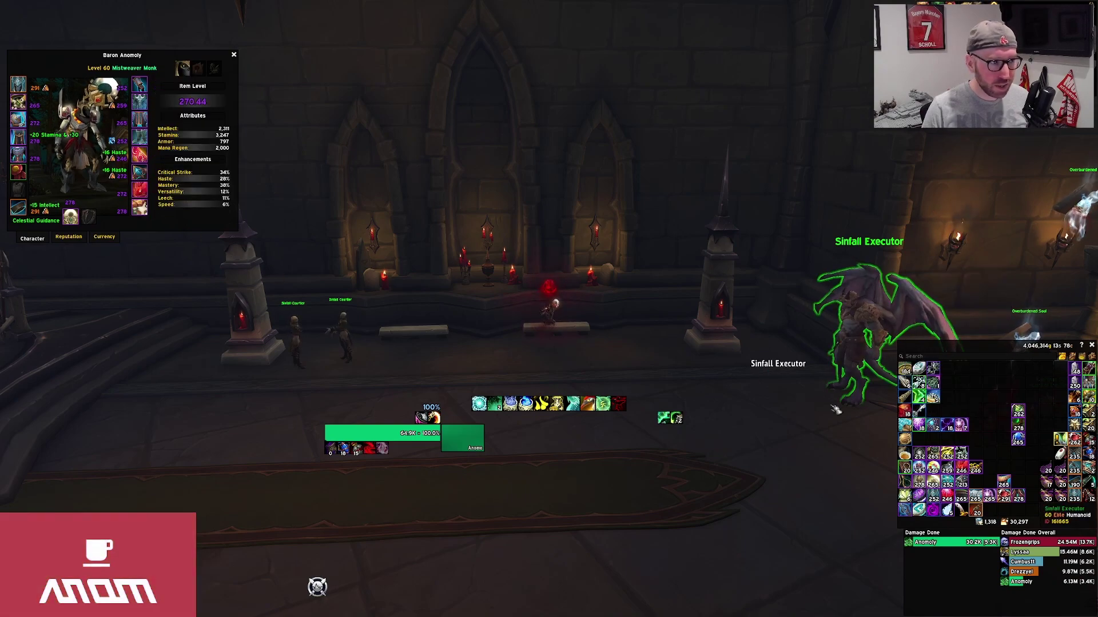
mouse_move(140, 159)
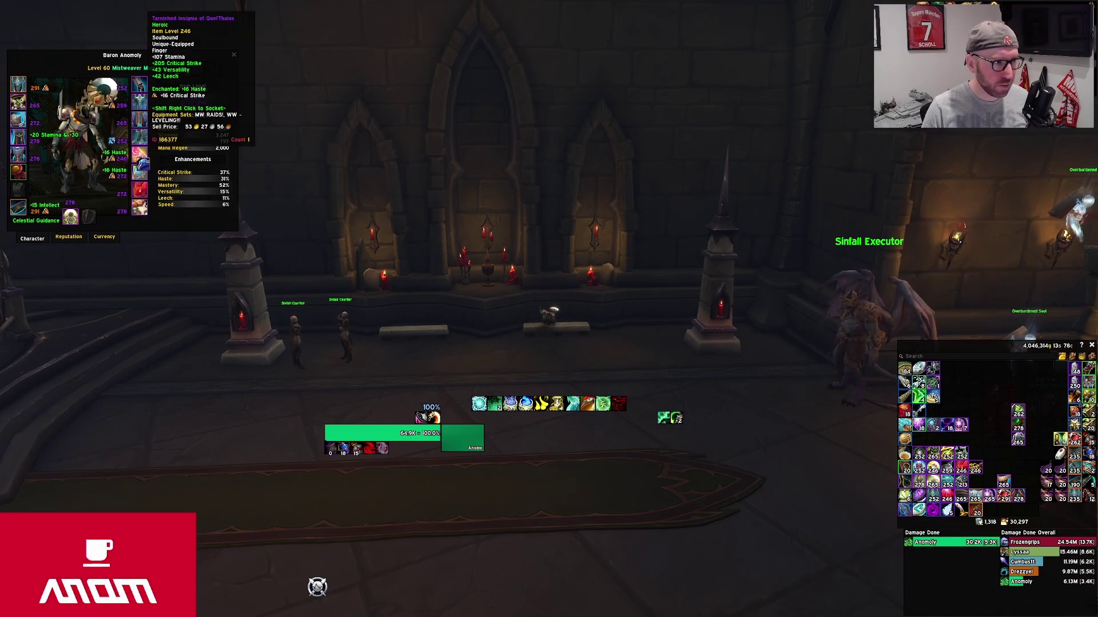
right_click(1018, 441)
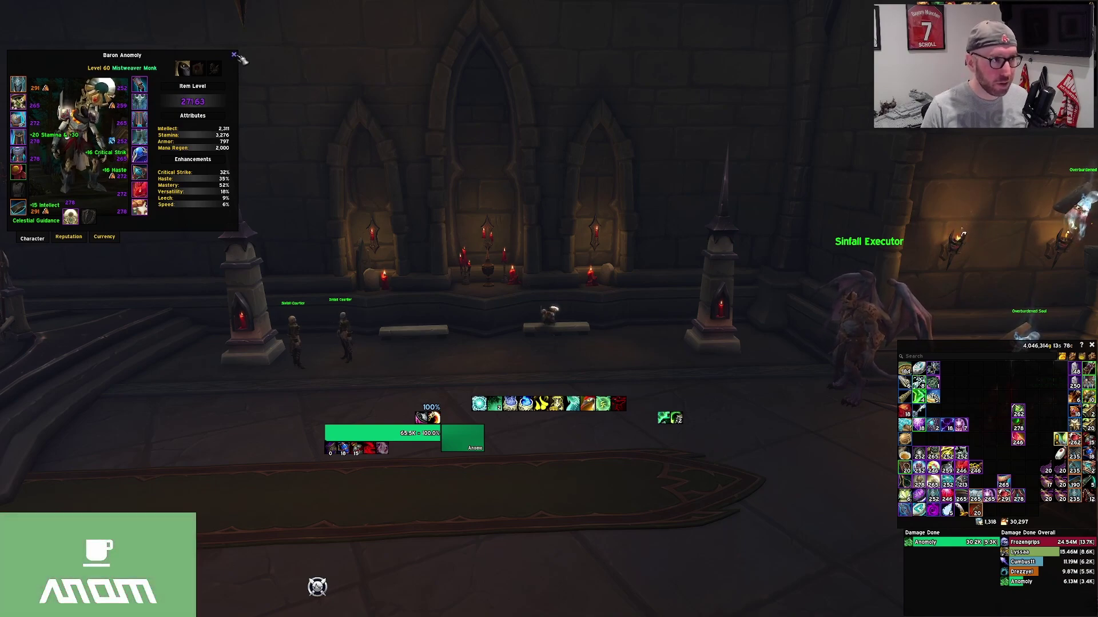
- Close the character sheet, generate a fresh export string with /simc and dismiss the export window
key("Escape")
type("/simc")
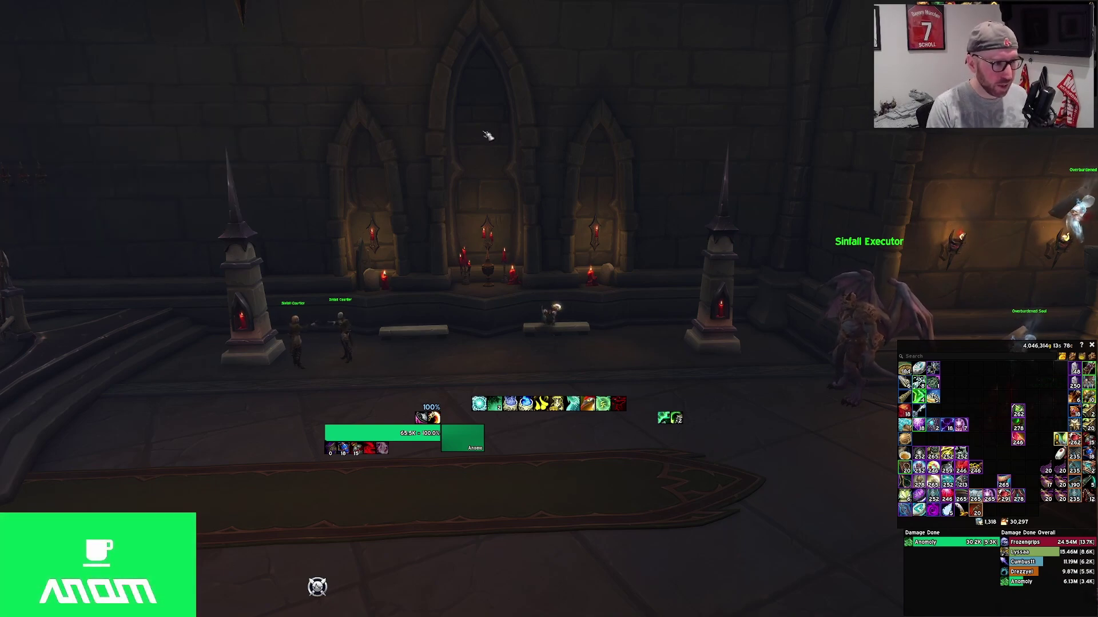
key("Return")
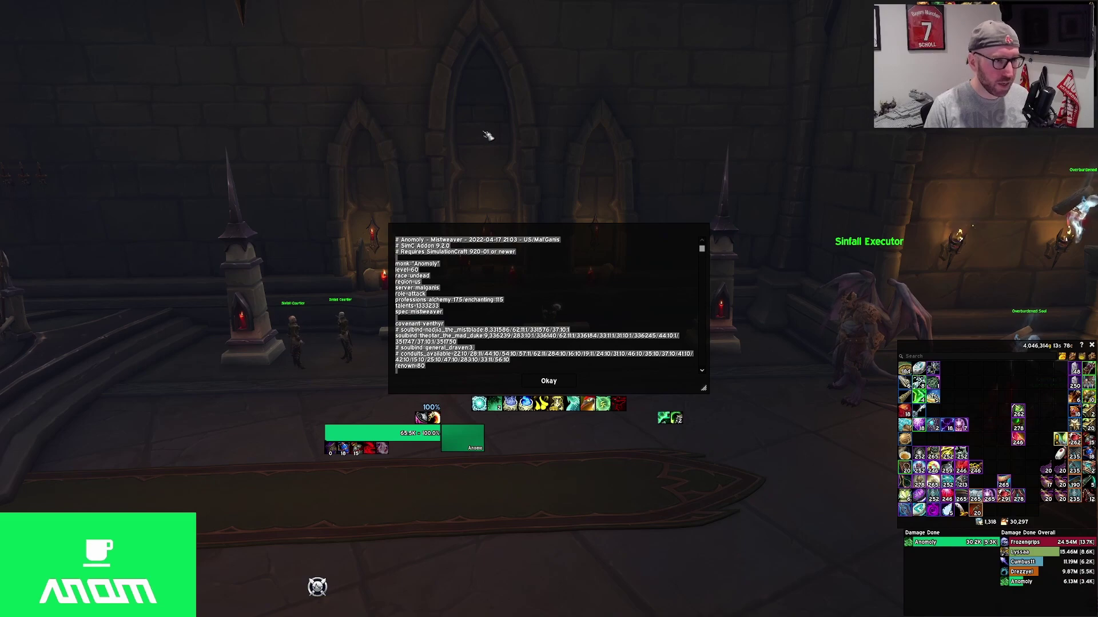
left_click(571, 381)
- Switch back to QE Live in the browser and return to its home page
key("super+Tab")
left_click(330, 160)
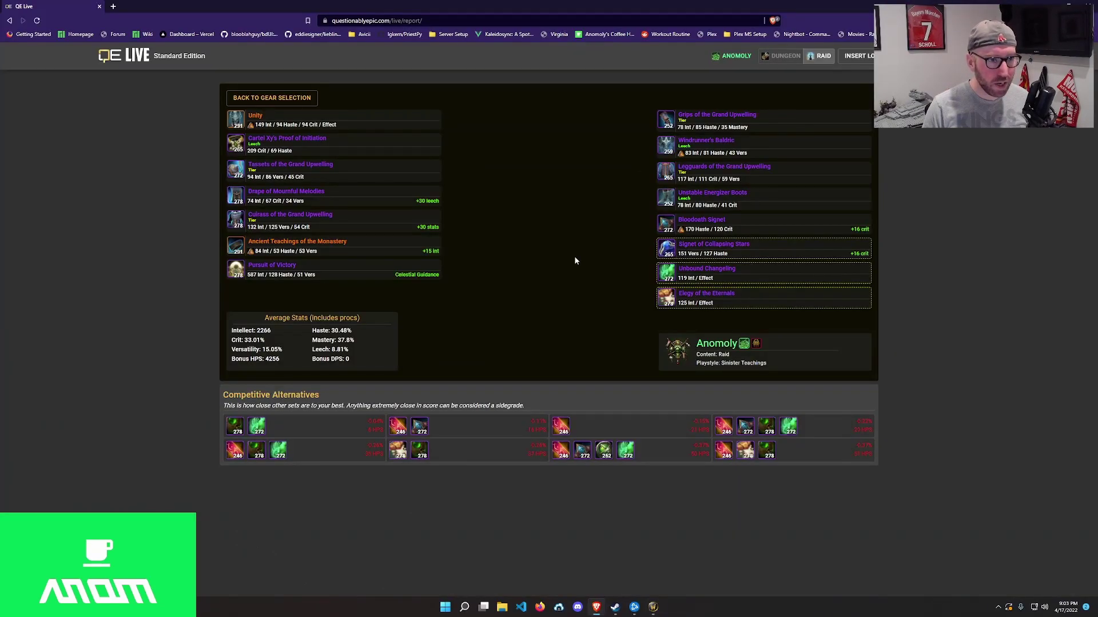
left_click(132, 65)
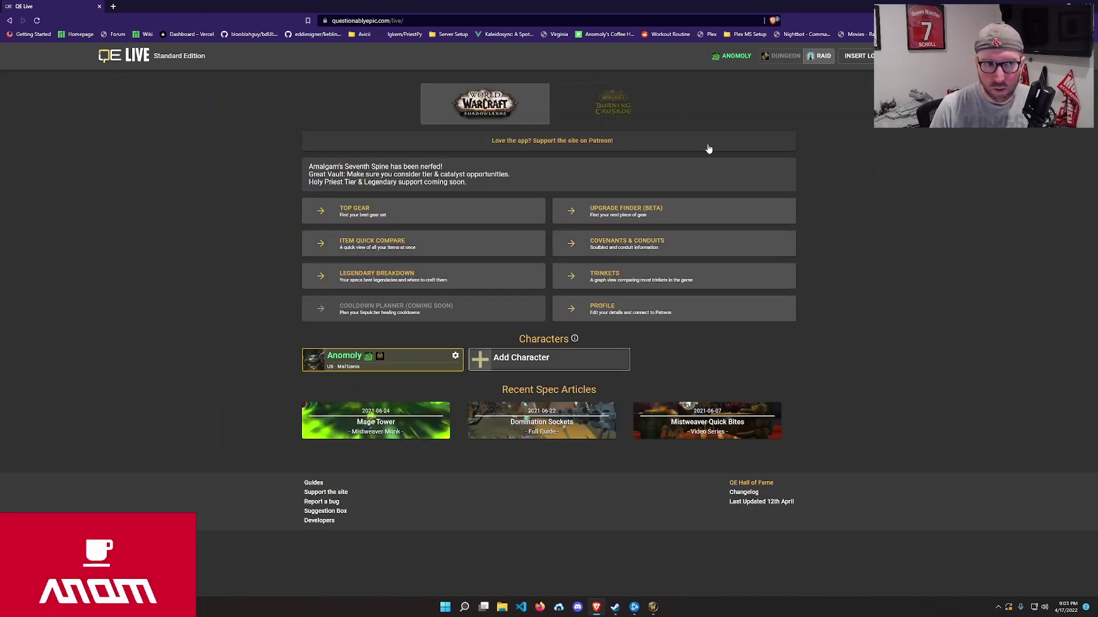
- Open the Upgrade Finder and import the character's current gear from the freshly copied SimC string
left_click(640, 219)
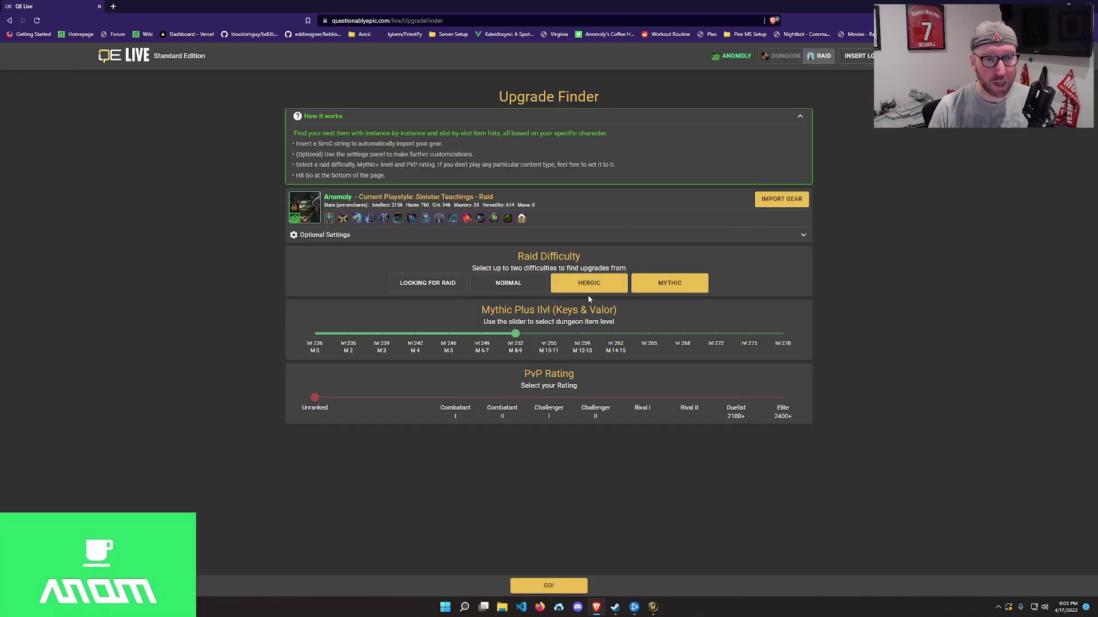
left_click(782, 199)
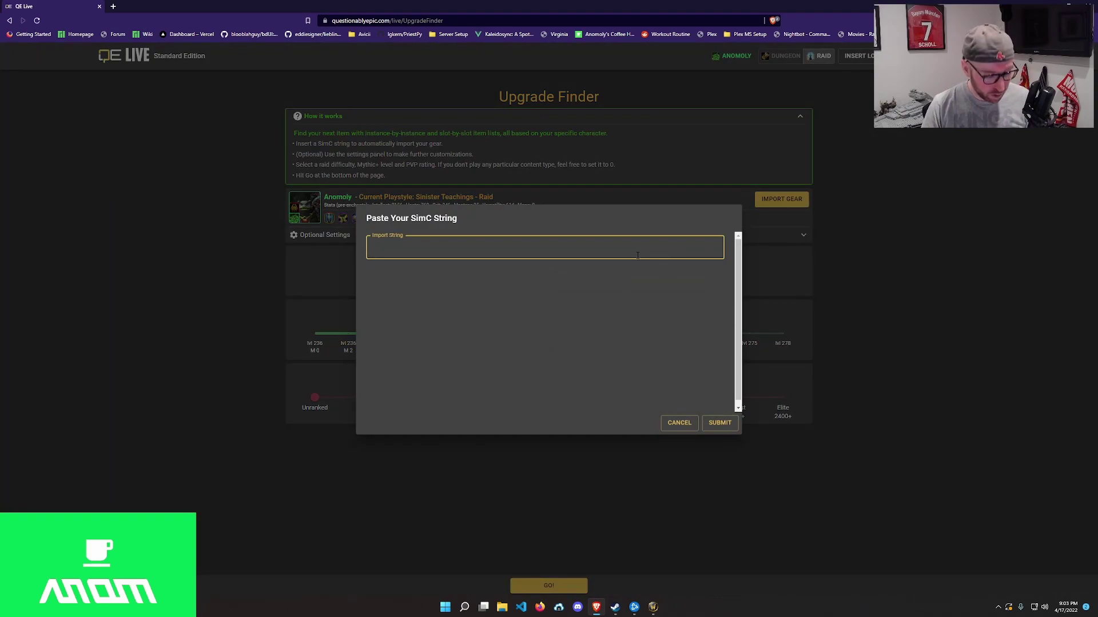
key("ctrl+v")
left_click(720, 423)
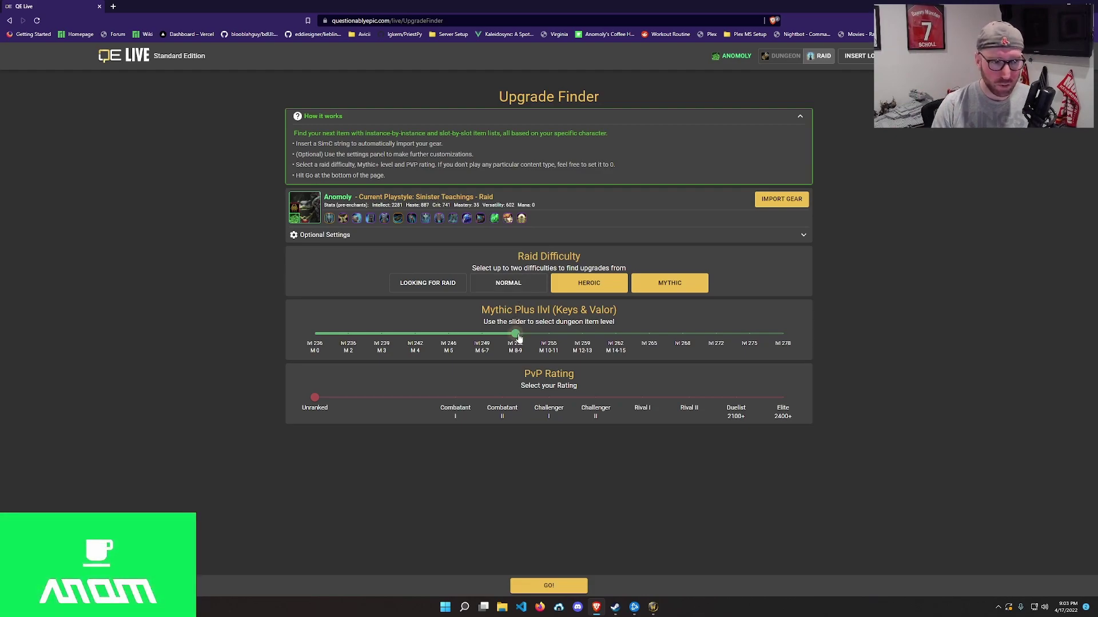
- Set the Mythic Plus item level to 236 (M 0) and the PvP rating to Unranked, and run the upgrade search
left_click_drag(518, 339, 162, 389)
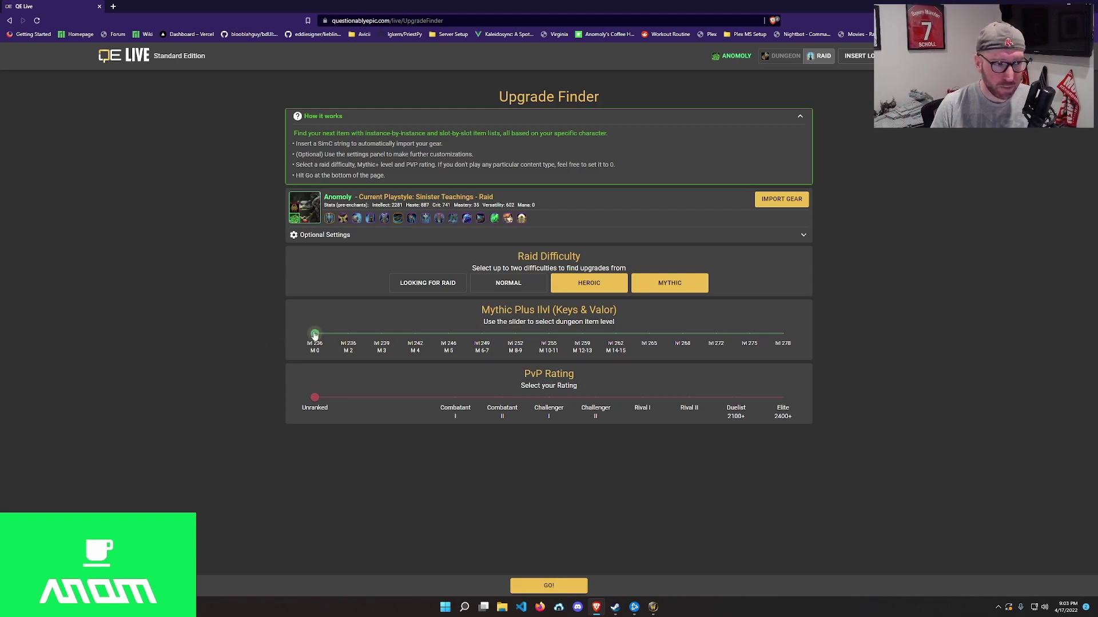
left_click_drag(314, 335, 786, 339)
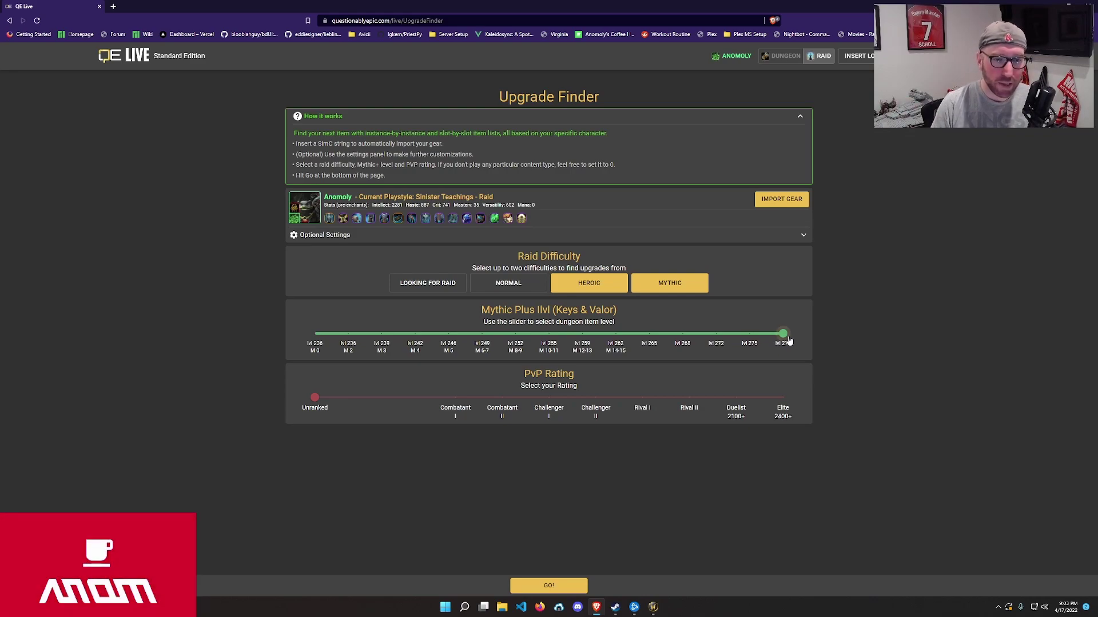
left_click_drag(787, 338, 314, 337)
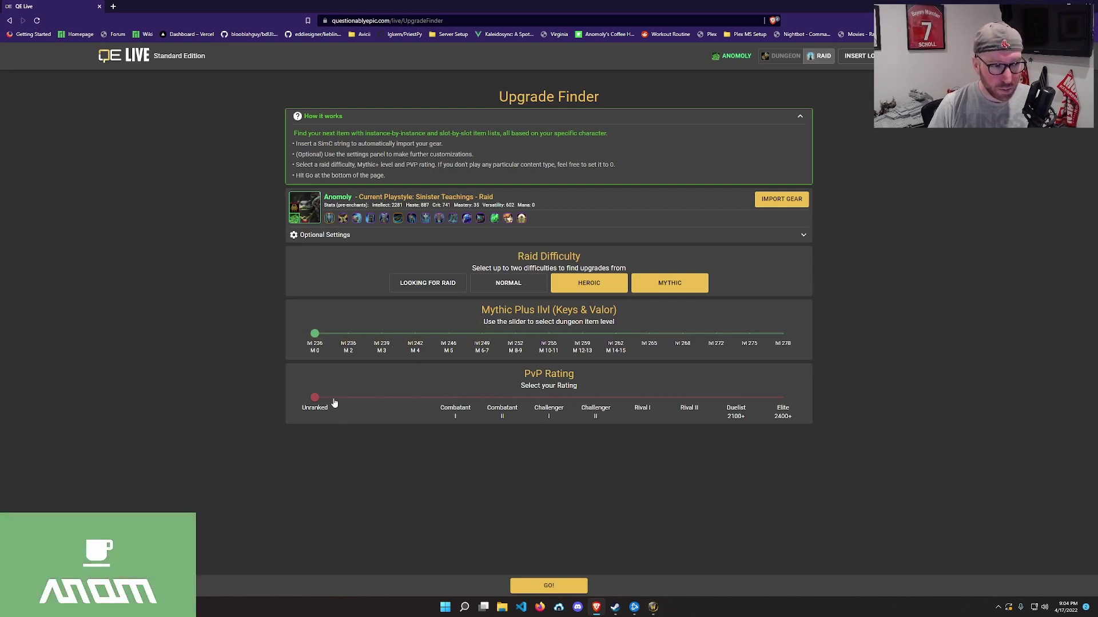
mouse_move(334, 404)
left_mouse_down()
mouse_move(389, 405)
mouse_move(317, 403)
left_mouse_up()
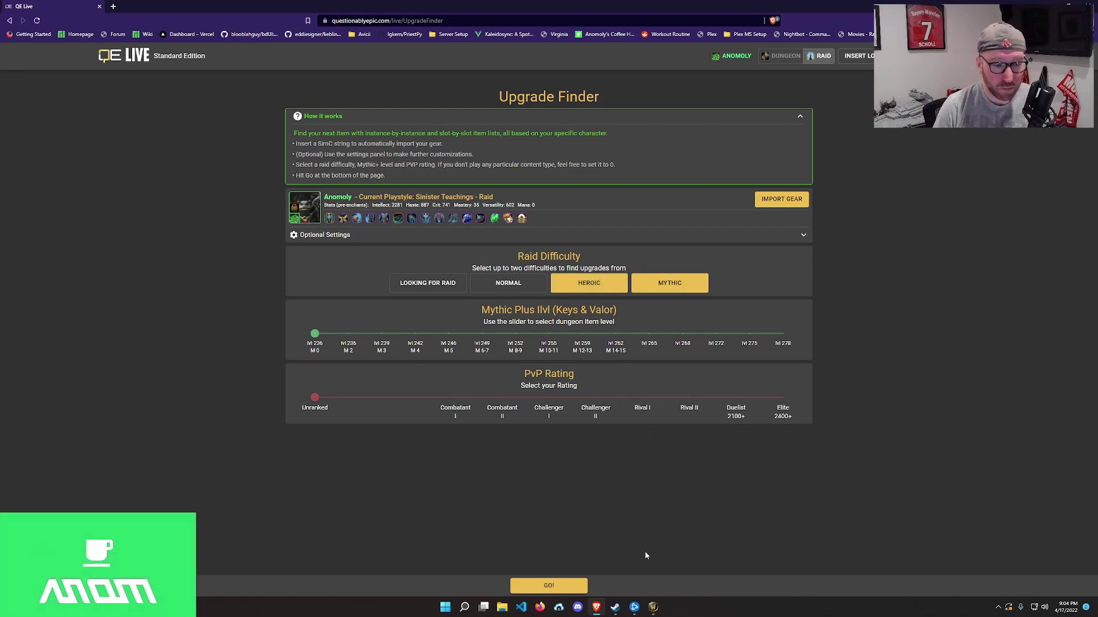
left_click(576, 587)
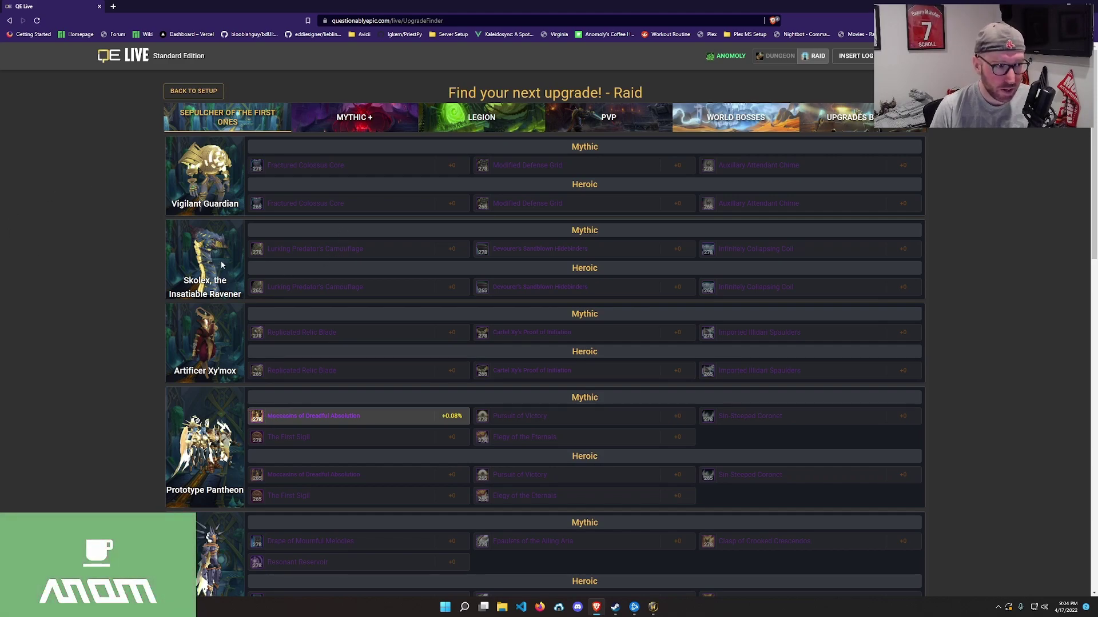
- Examine the Mythic and Heroic item upgrades for each boss in Sepulcher of the First Ones
scroll(86, 252, "down", 1)
scroll(61, 251, "down", 5)
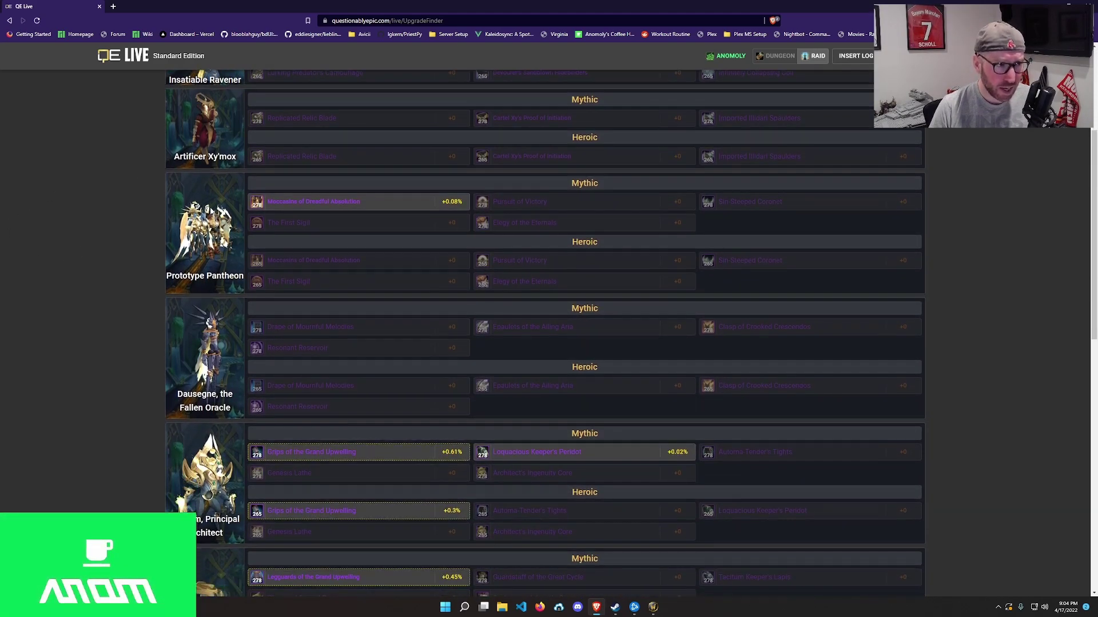
scroll(392, 193, "up", 5)
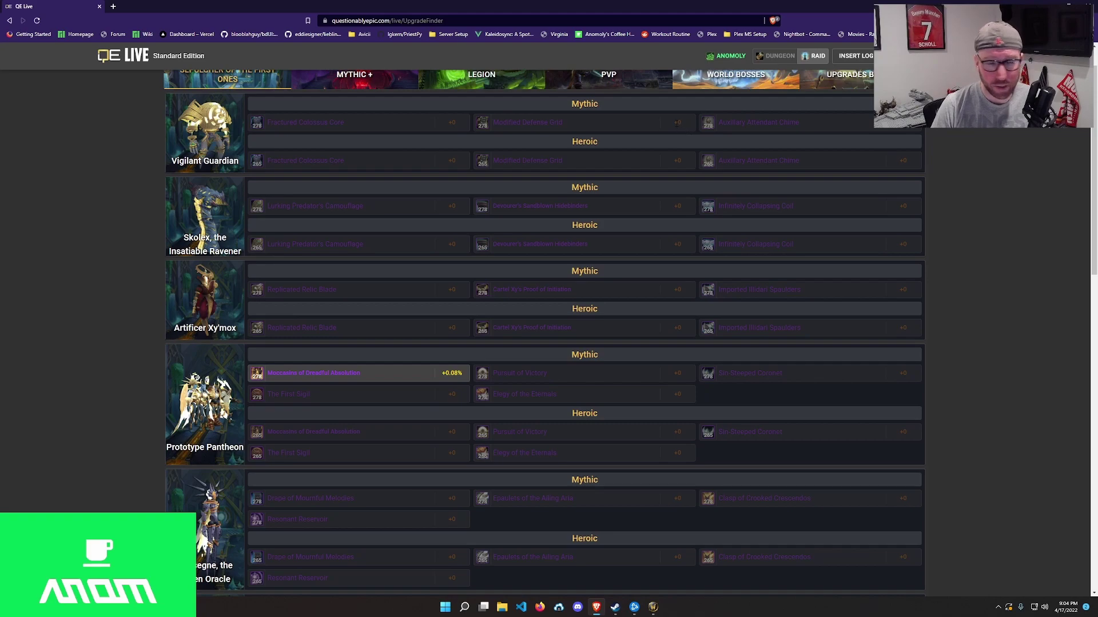
scroll(652, 145, "down", 3)
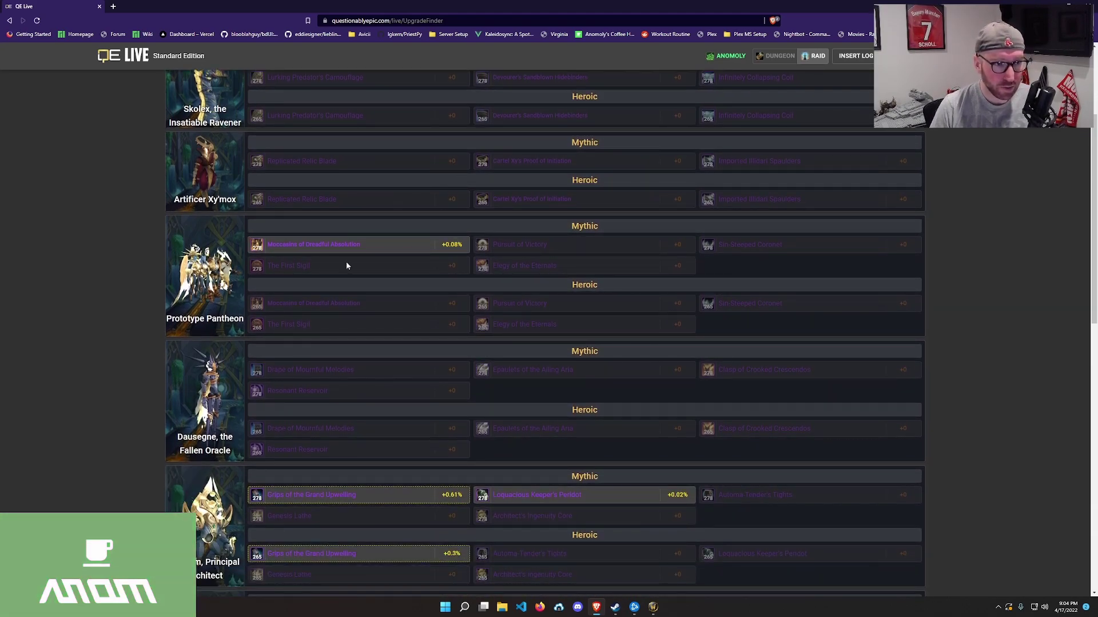
mouse_move(251, 247)
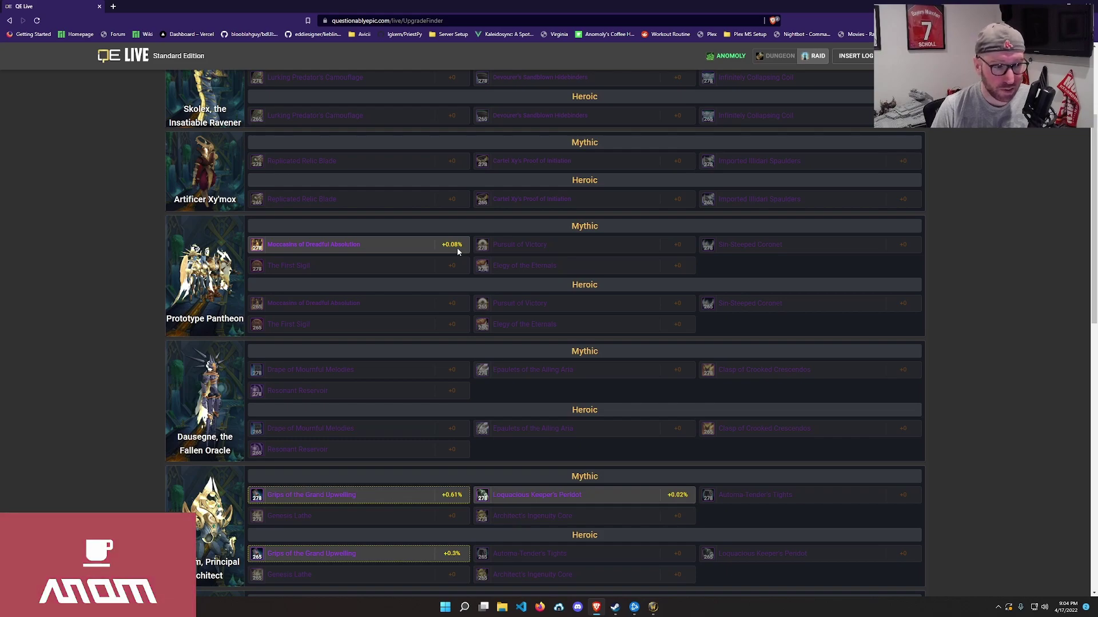
scroll(458, 248, "down", 4)
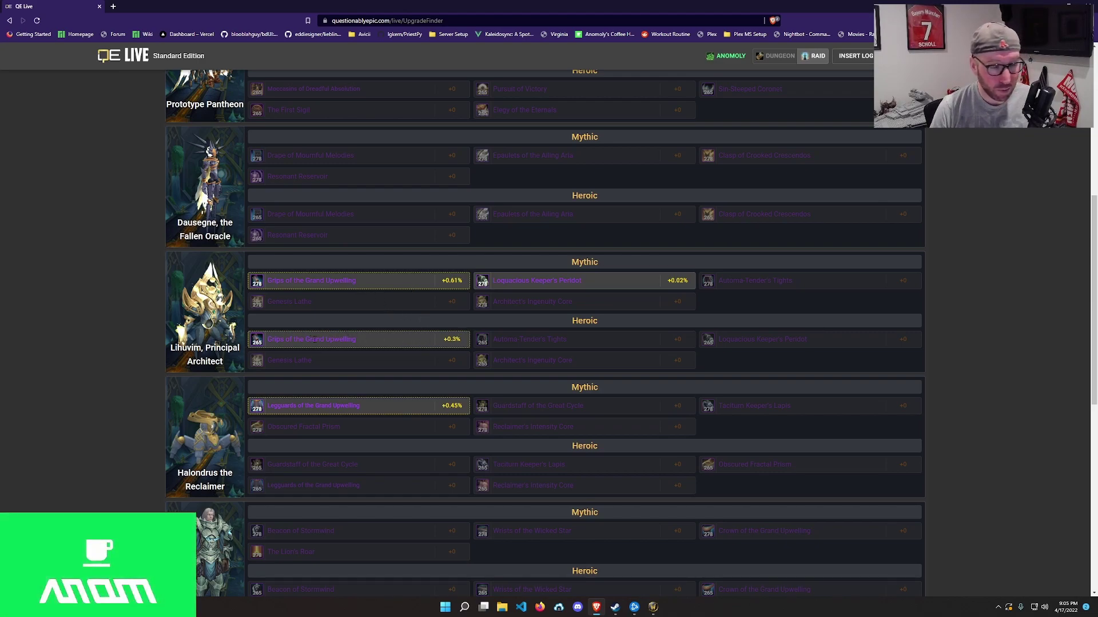
scroll(408, 339, "down", 1)
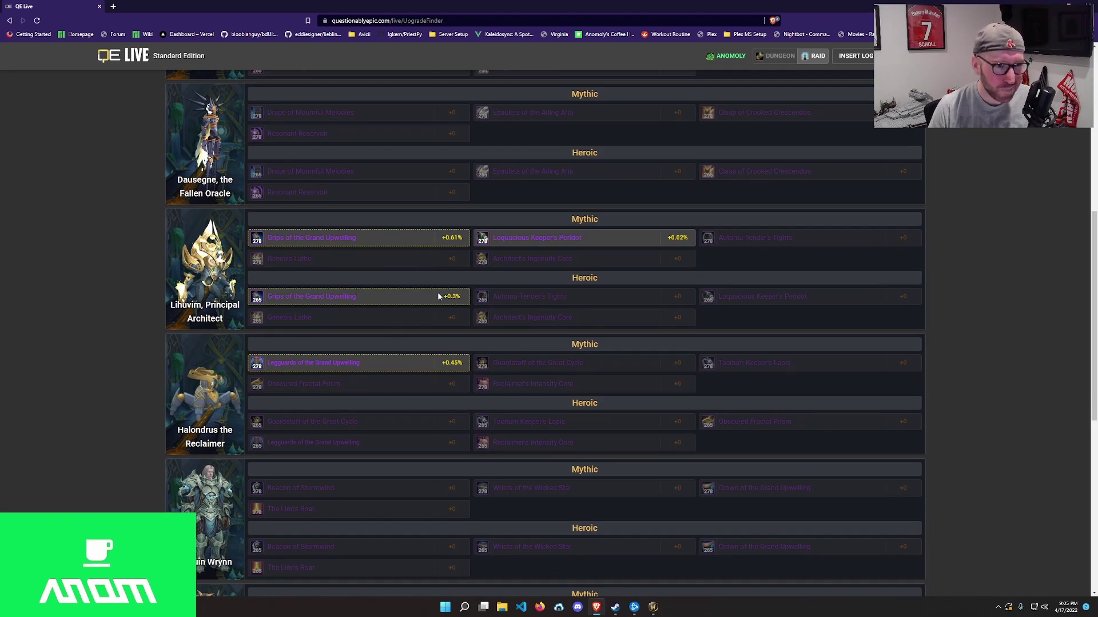
left_click_drag(579, 278, 584, 278)
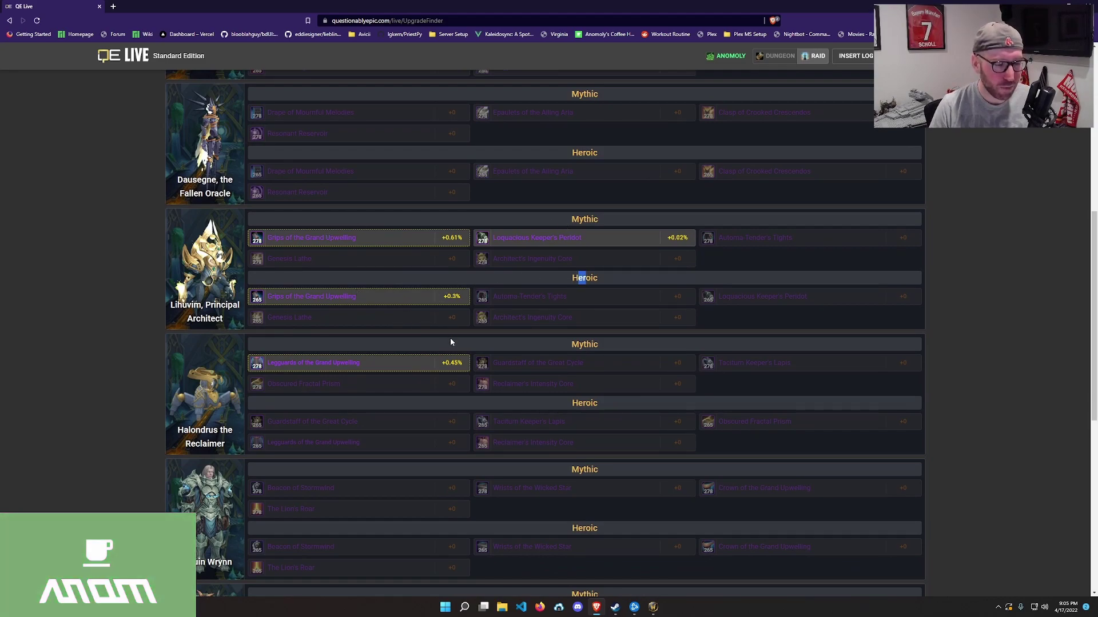
scroll(450, 340, "down", 1)
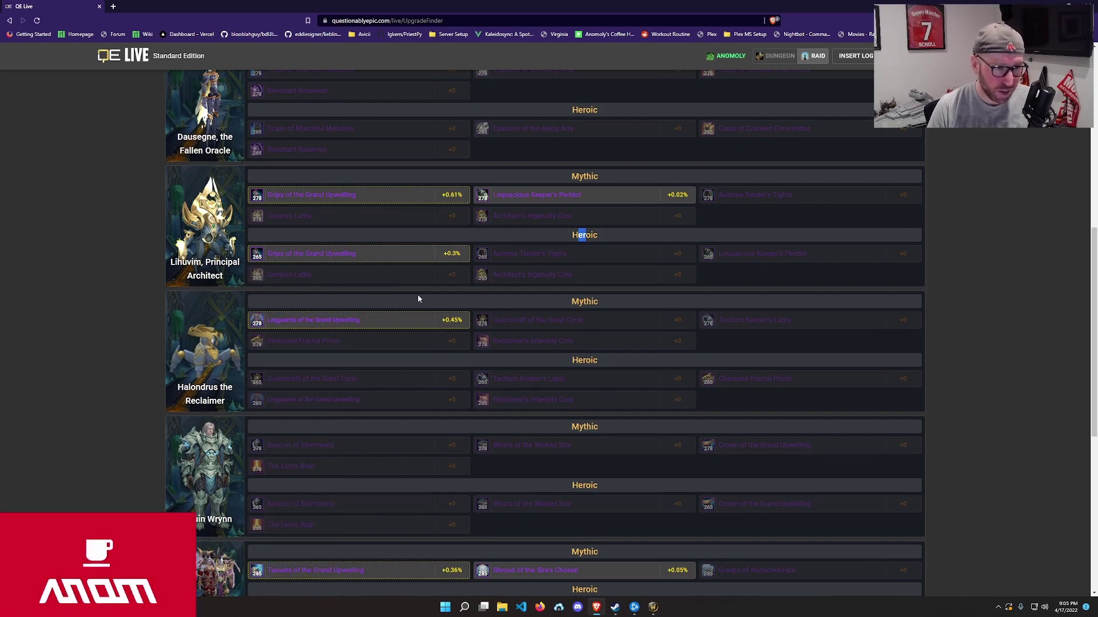
scroll(497, 338, "down", 3)
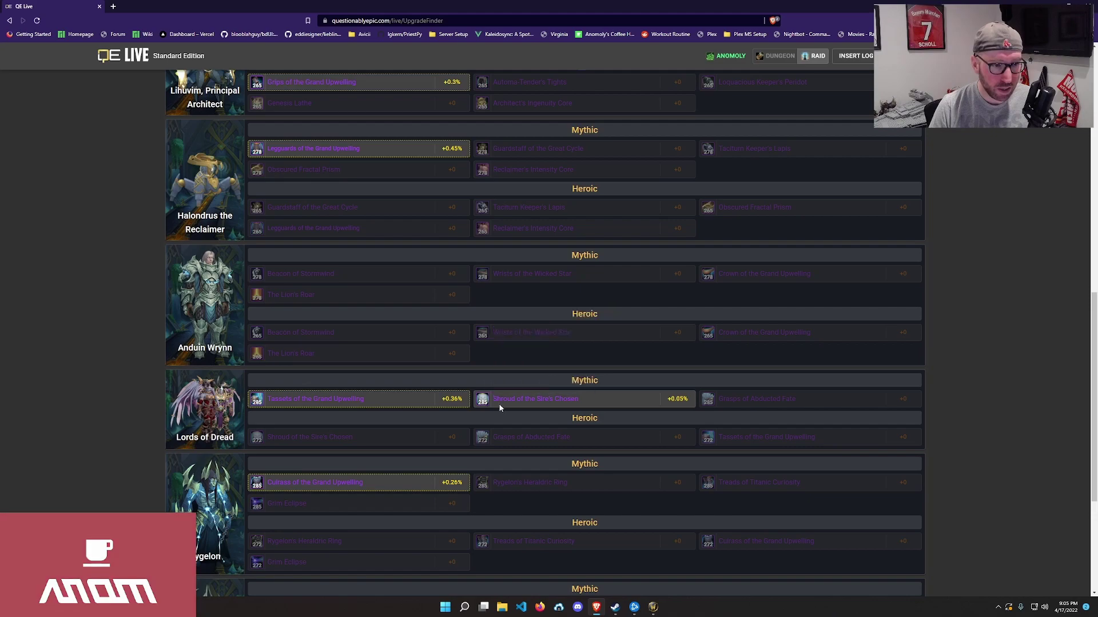
scroll(640, 403, "down", 1)
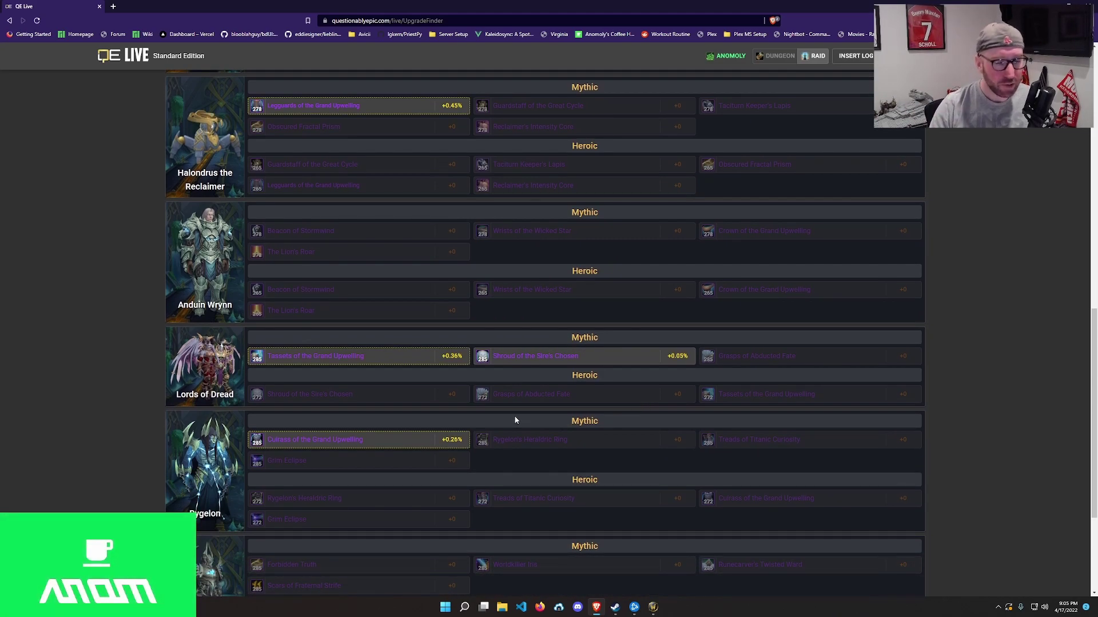
scroll(518, 418, "up", 12)
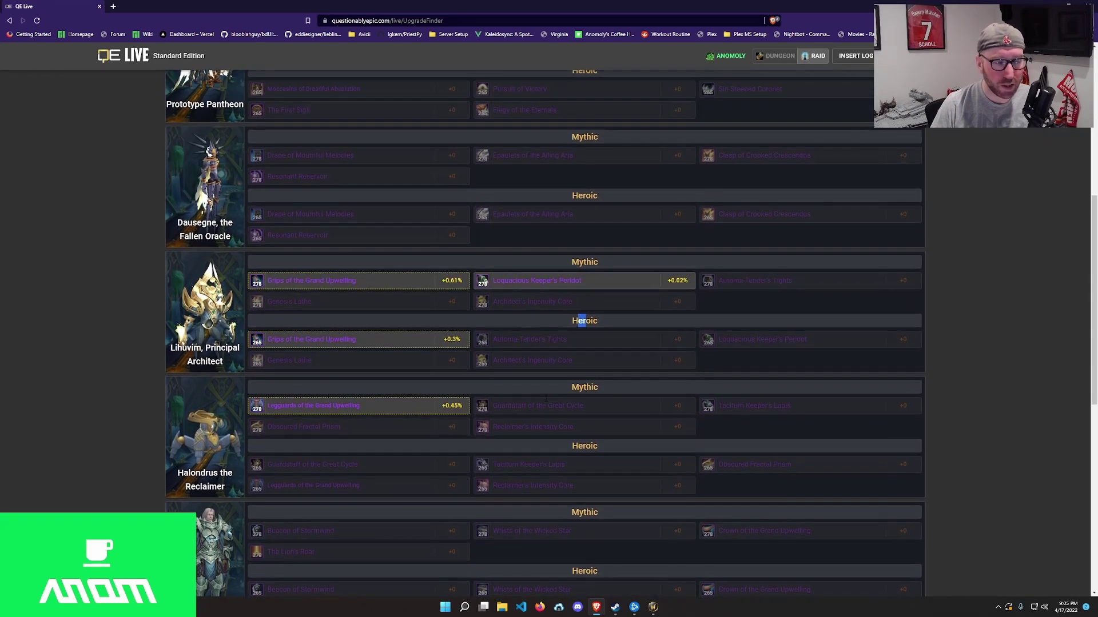
scroll(546, 399, "up", 4)
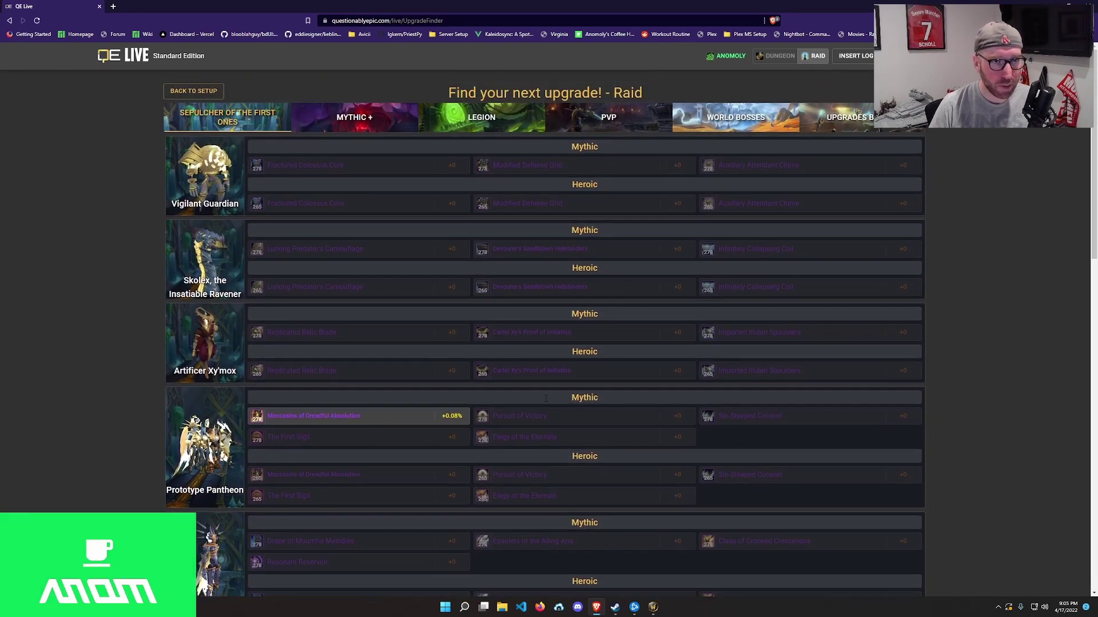
- View the upgrades grouped by gear slot, inspect the Shoulders items and their sources, and return to the QE Live home page
left_click(859, 122)
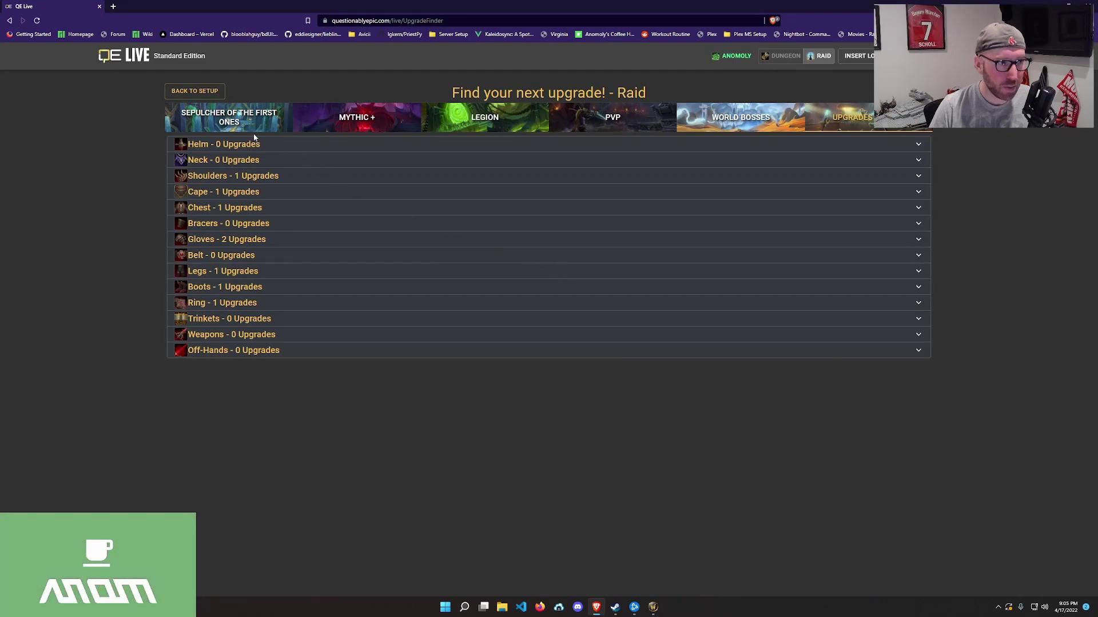
left_click(914, 177)
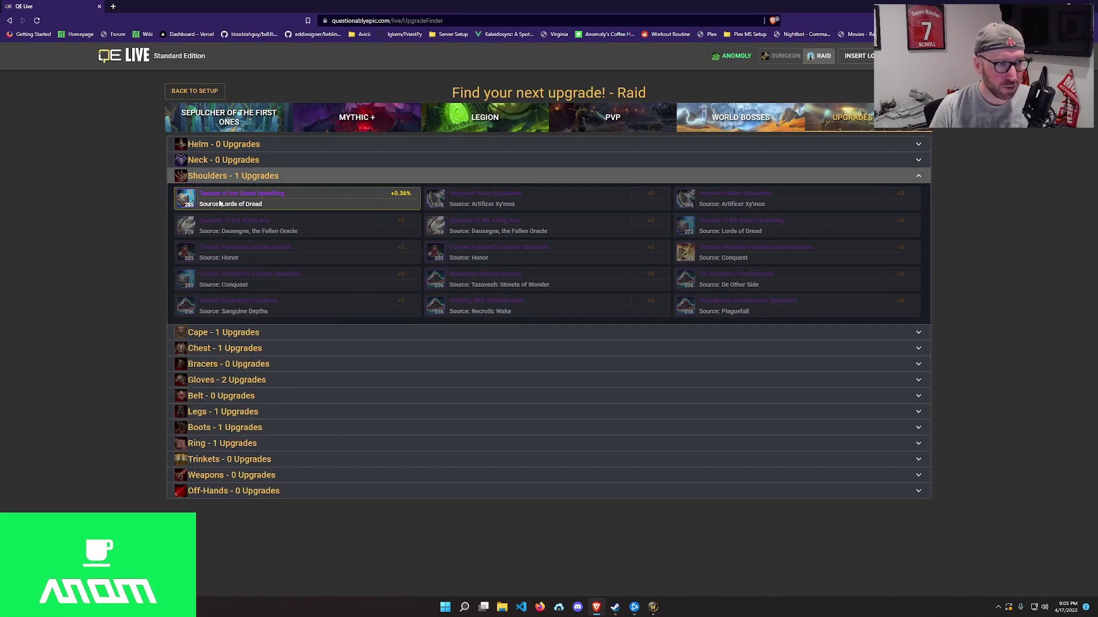
left_click(916, 178)
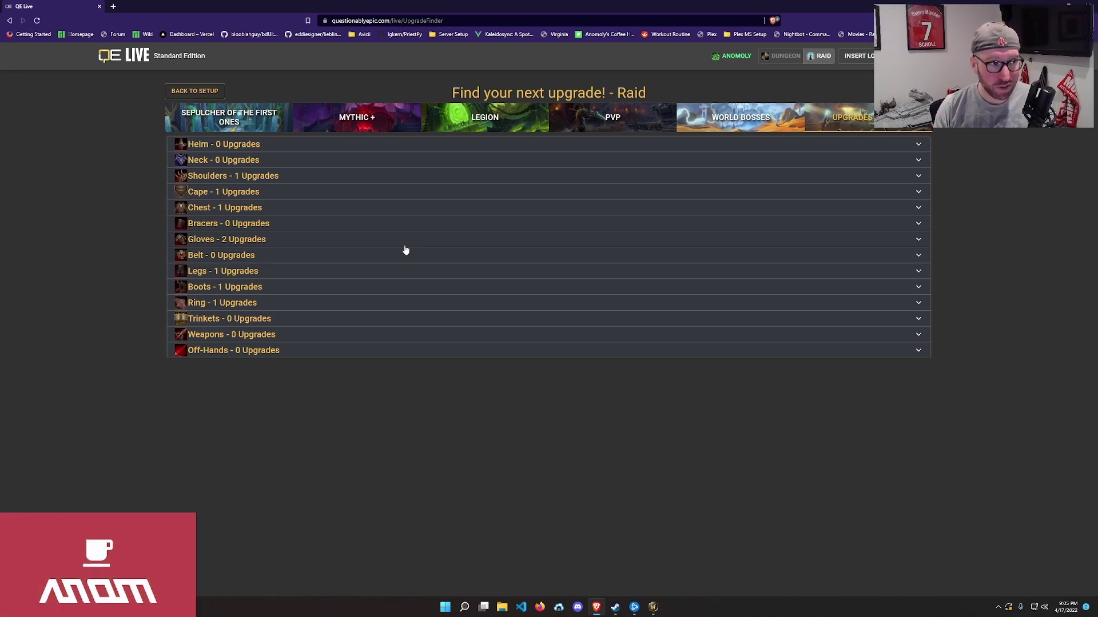
left_click(112, 62)
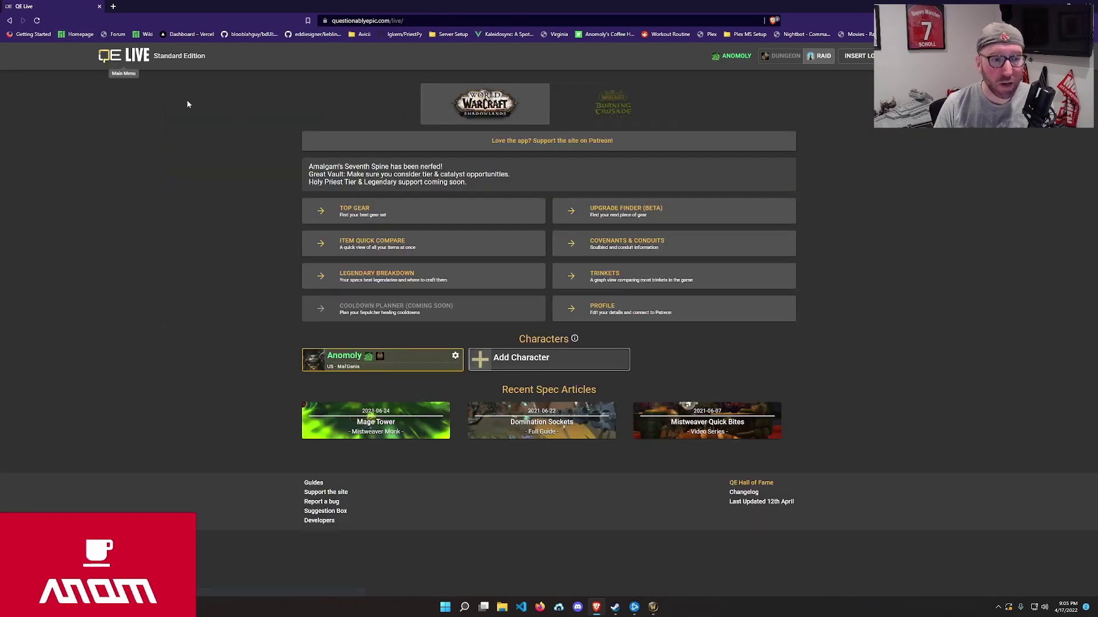